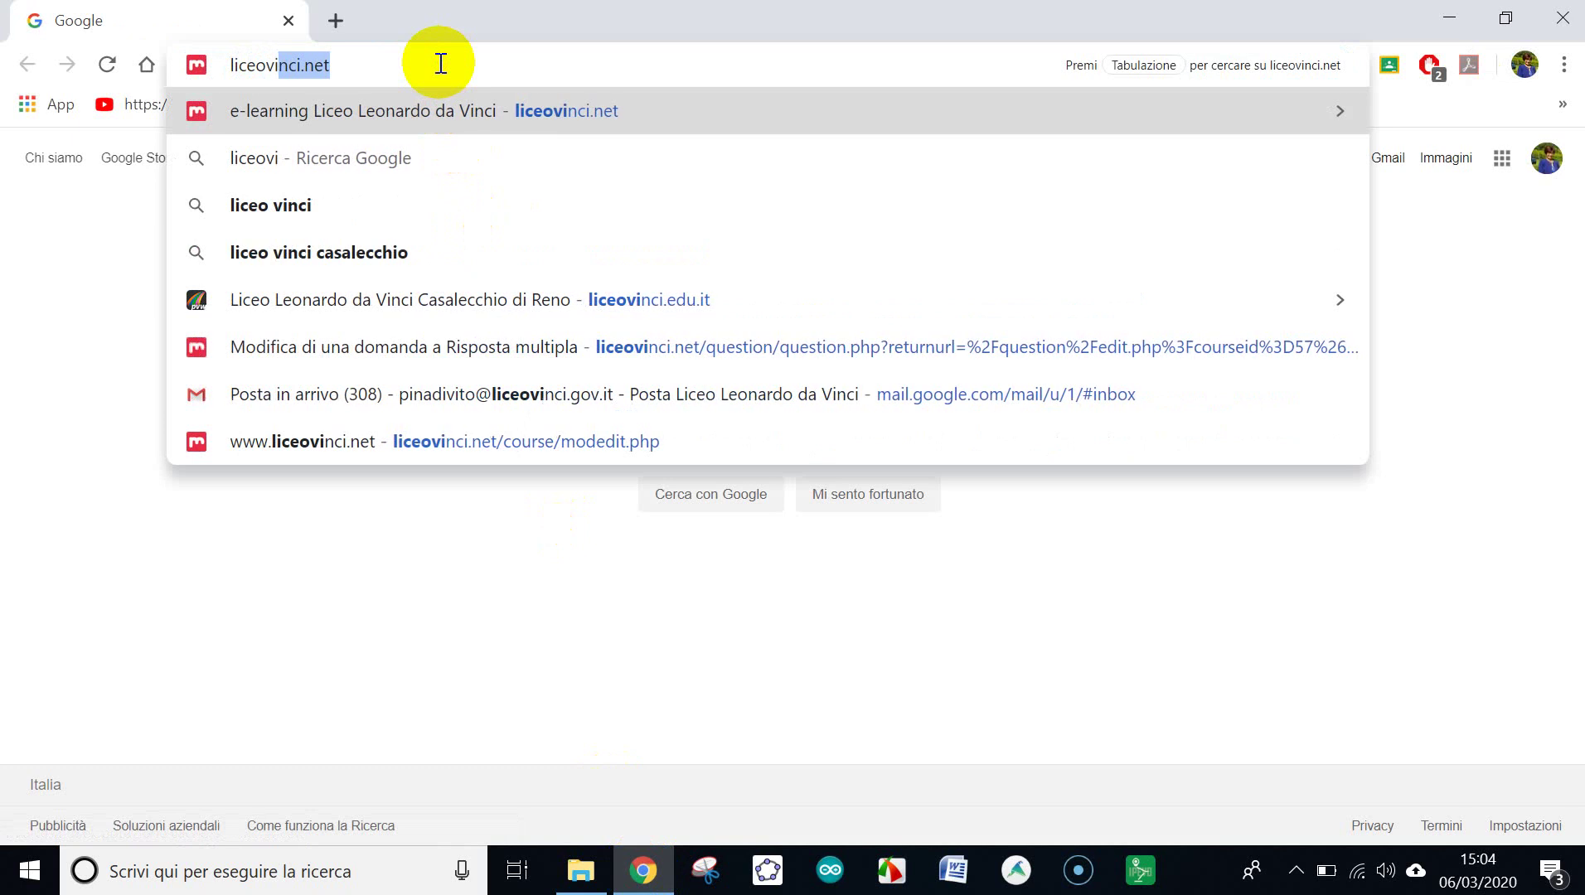
Open the liceovinci.net e-learning site and go to its login page
type("et")
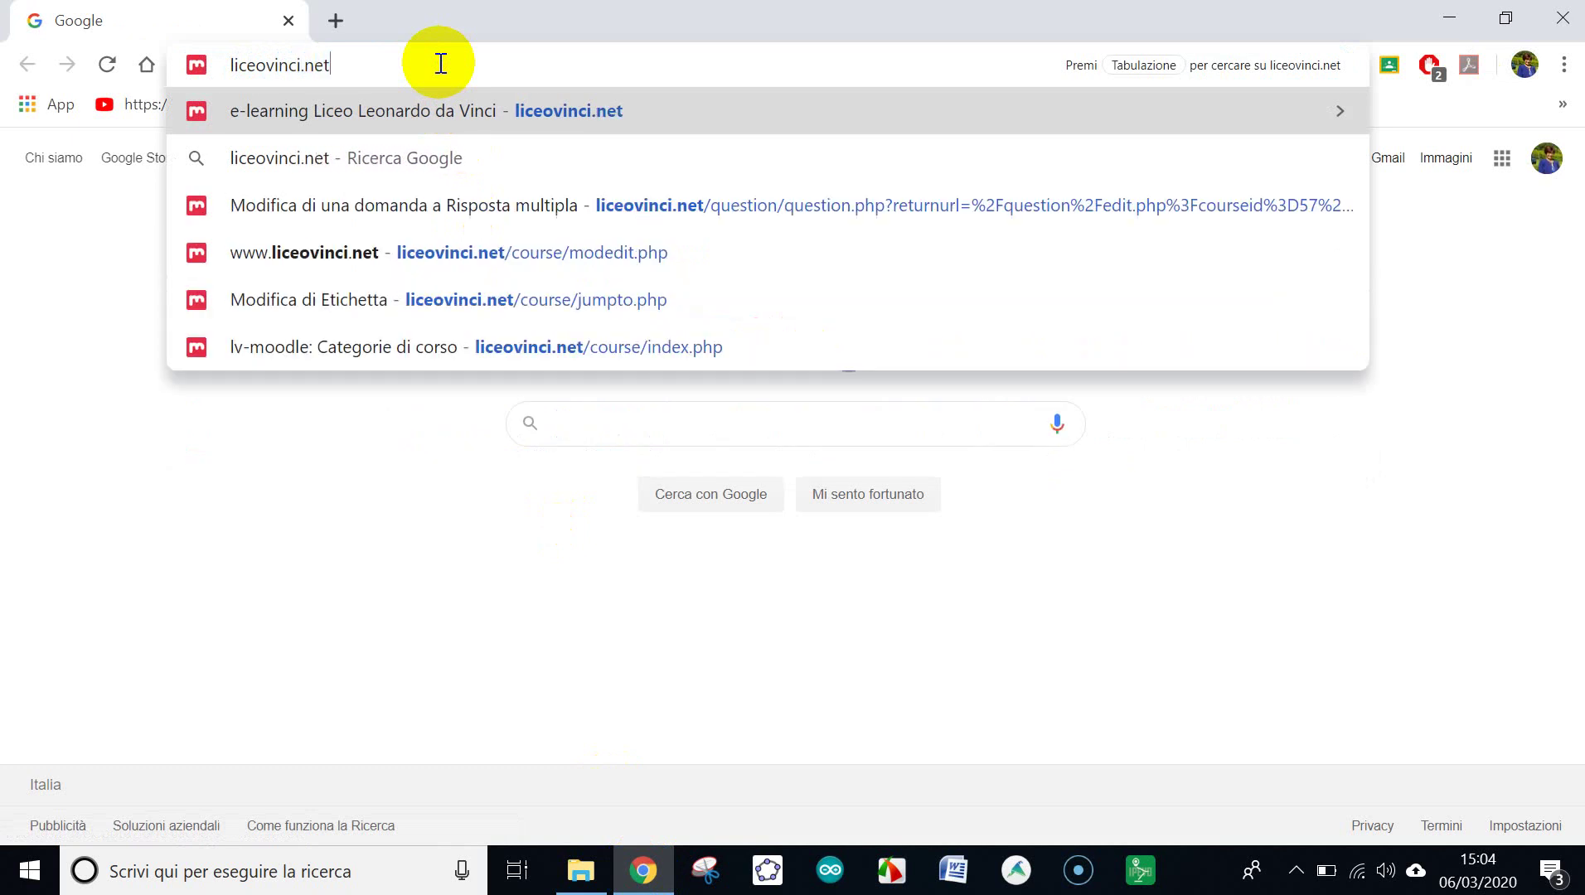
key("Return")
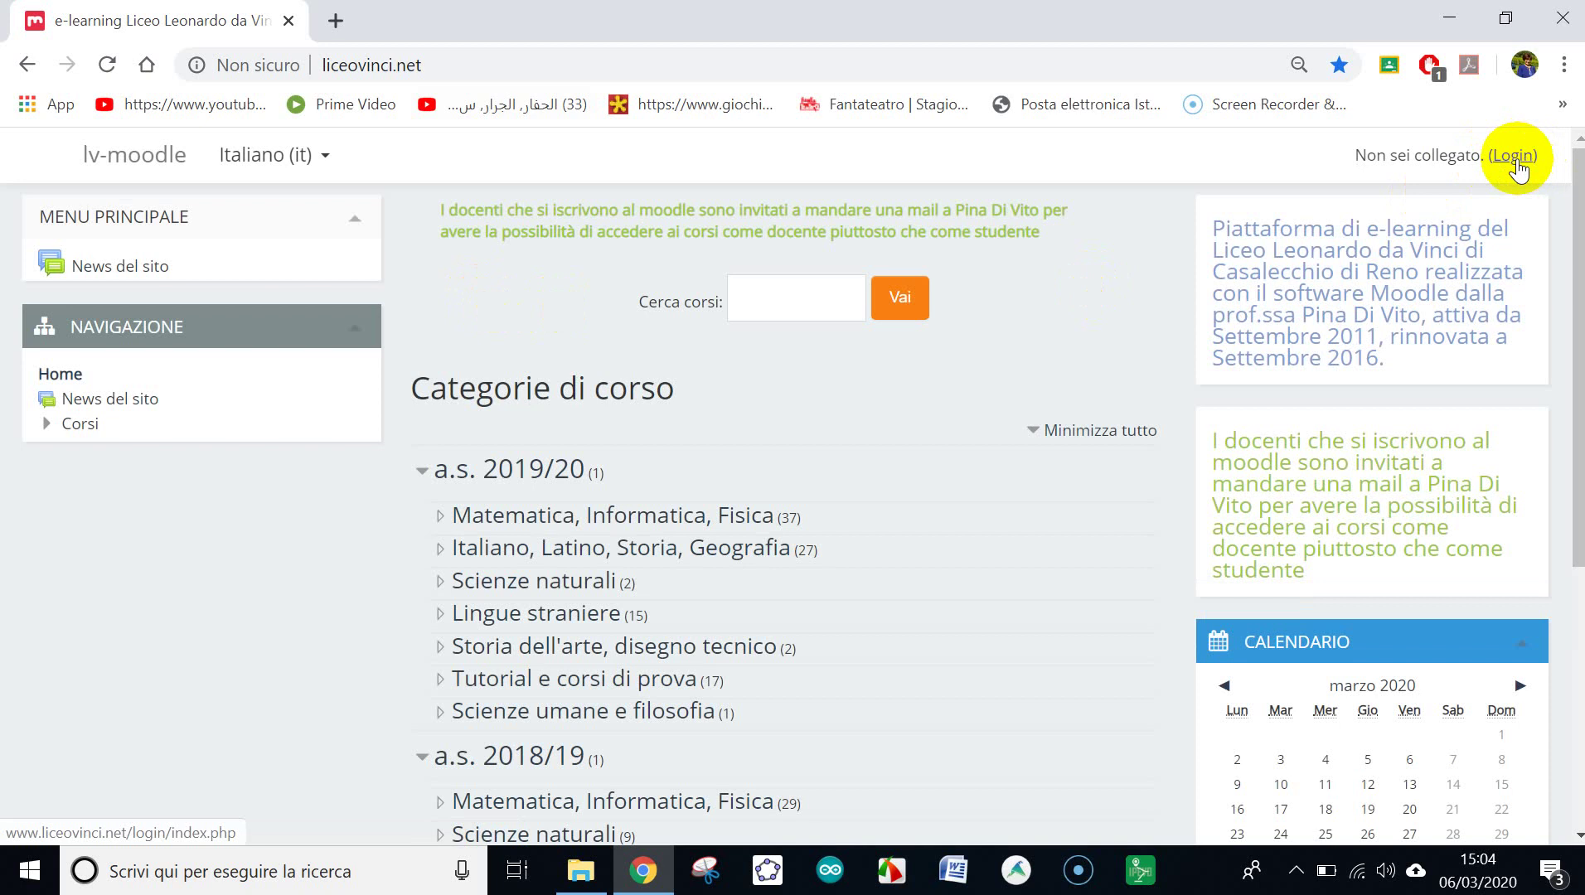
left_click(1514, 157)
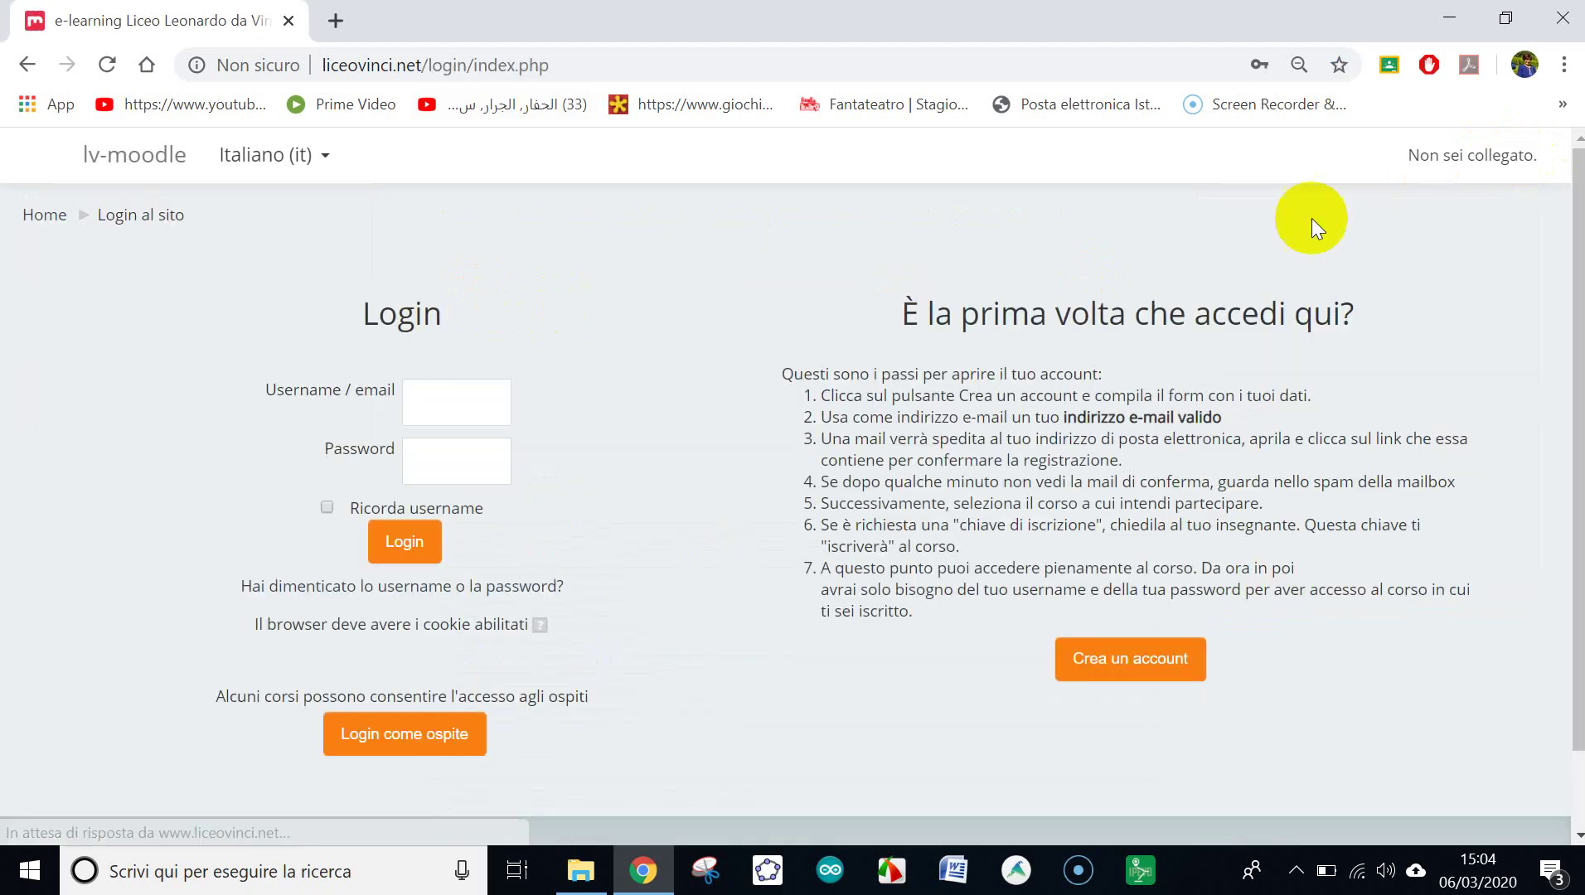
Enter the account's username in the login form
left_click(462, 403)
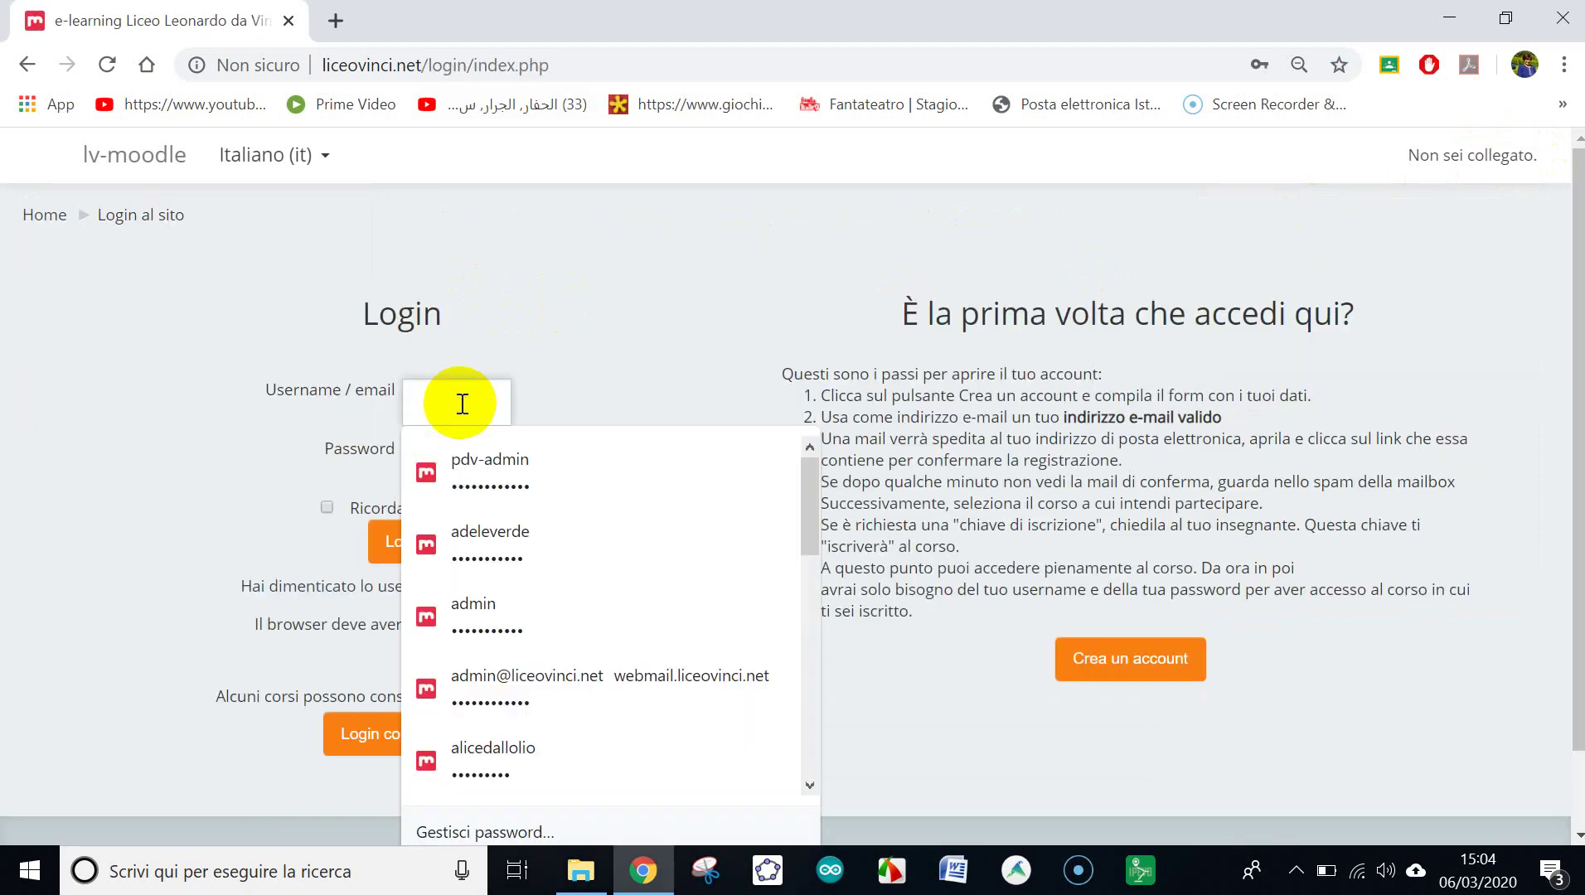
type("paola")
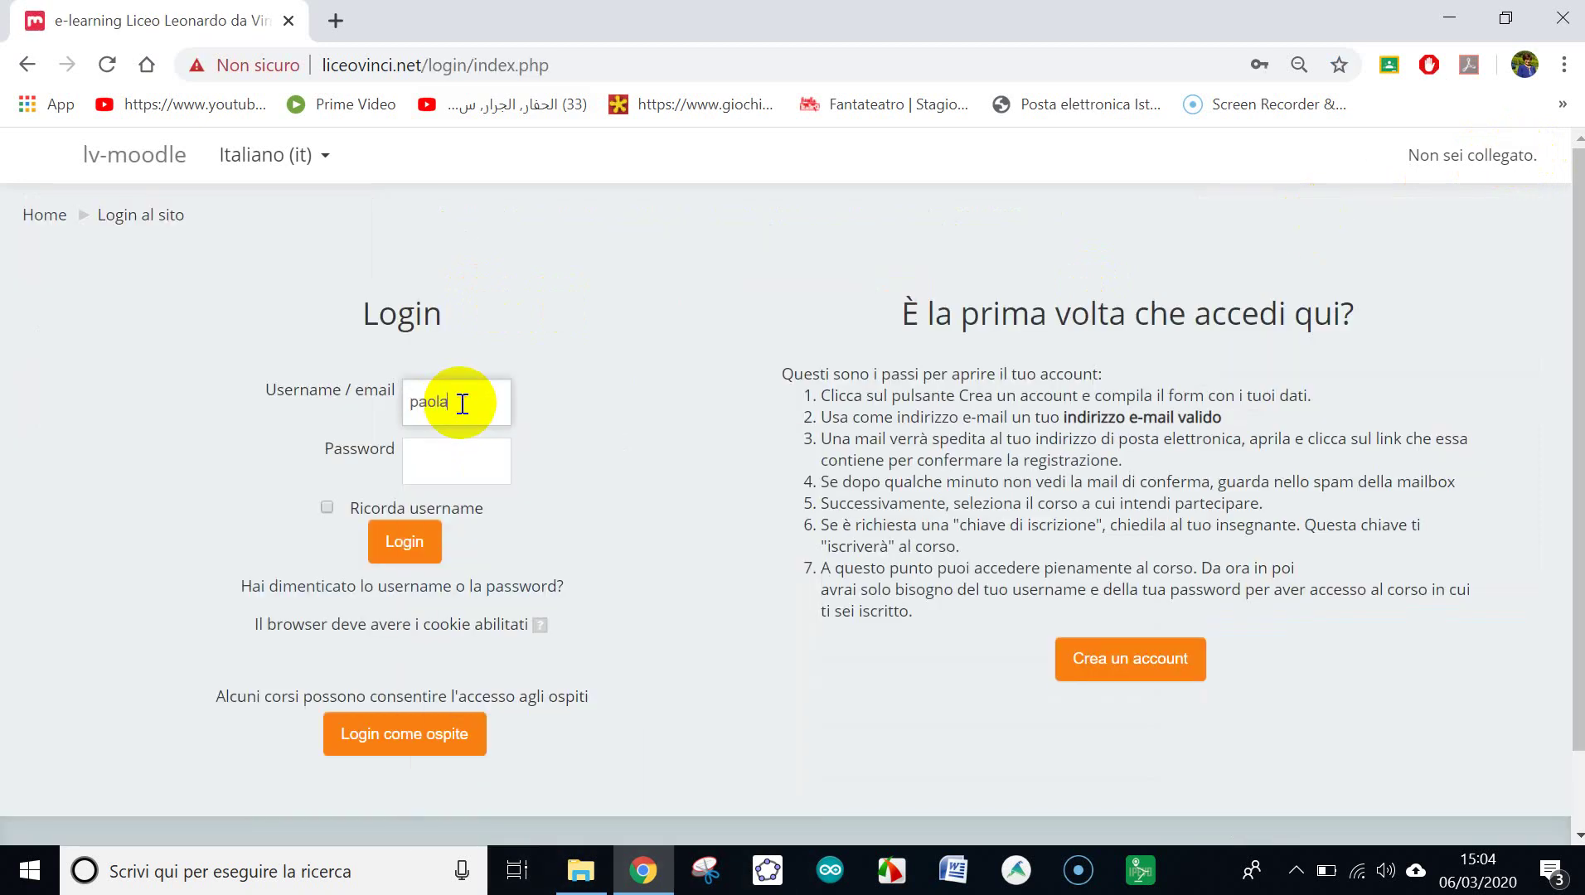
left_click(465, 456)
type("••")
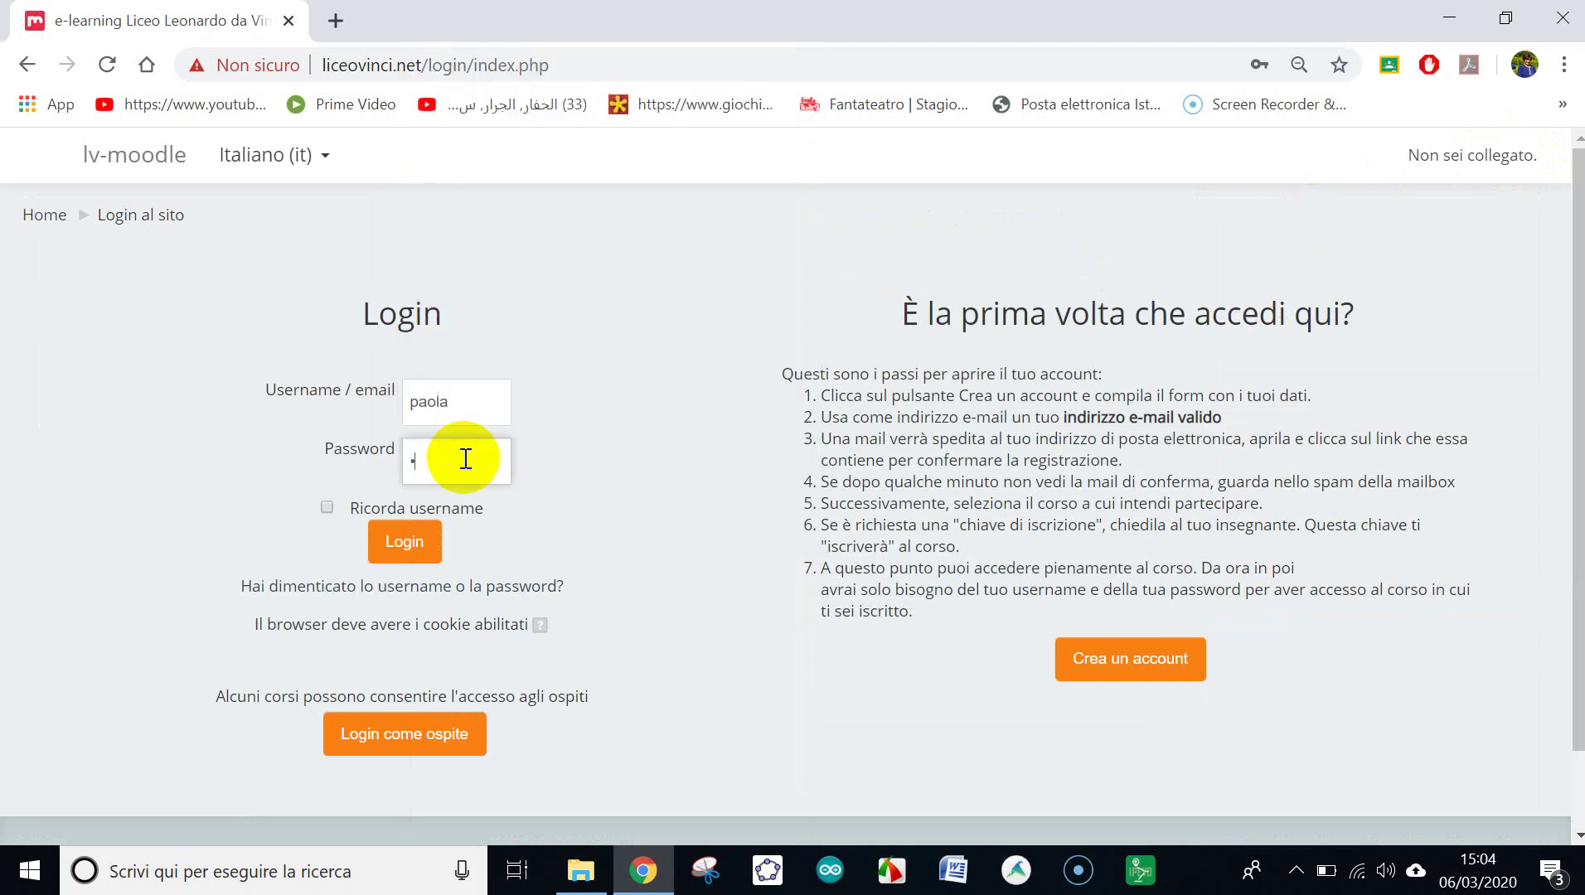
type("•••")
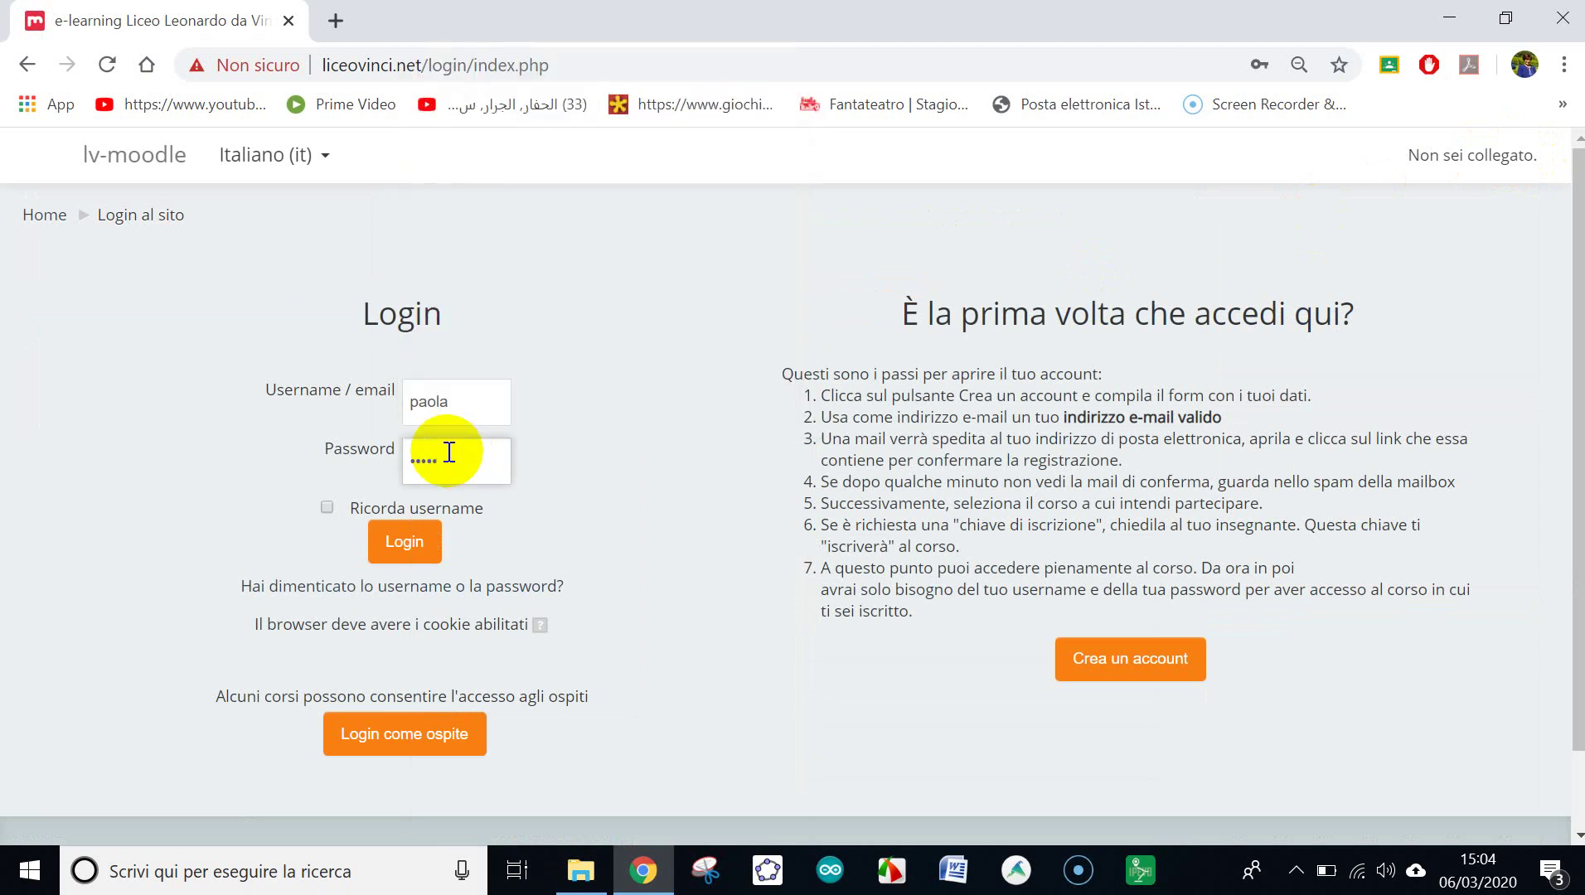
key("BackSpace")
key("BackSpace")
key("BackSpace")
key("BackSpace")
key("BackSpace")
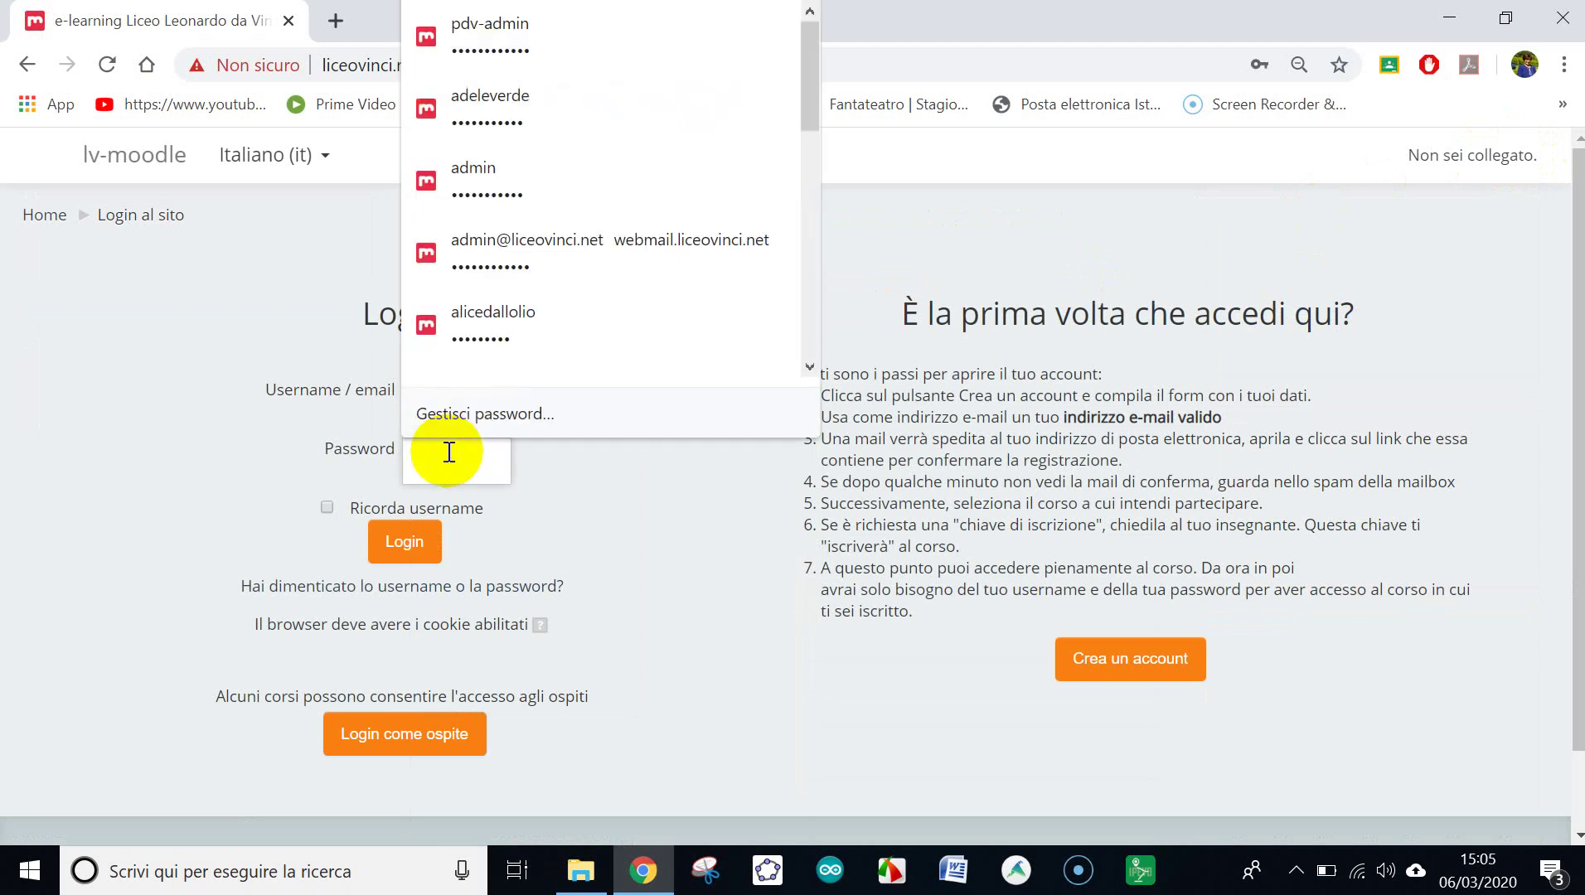
Enter the account password and log in to the site
type("•••••••")
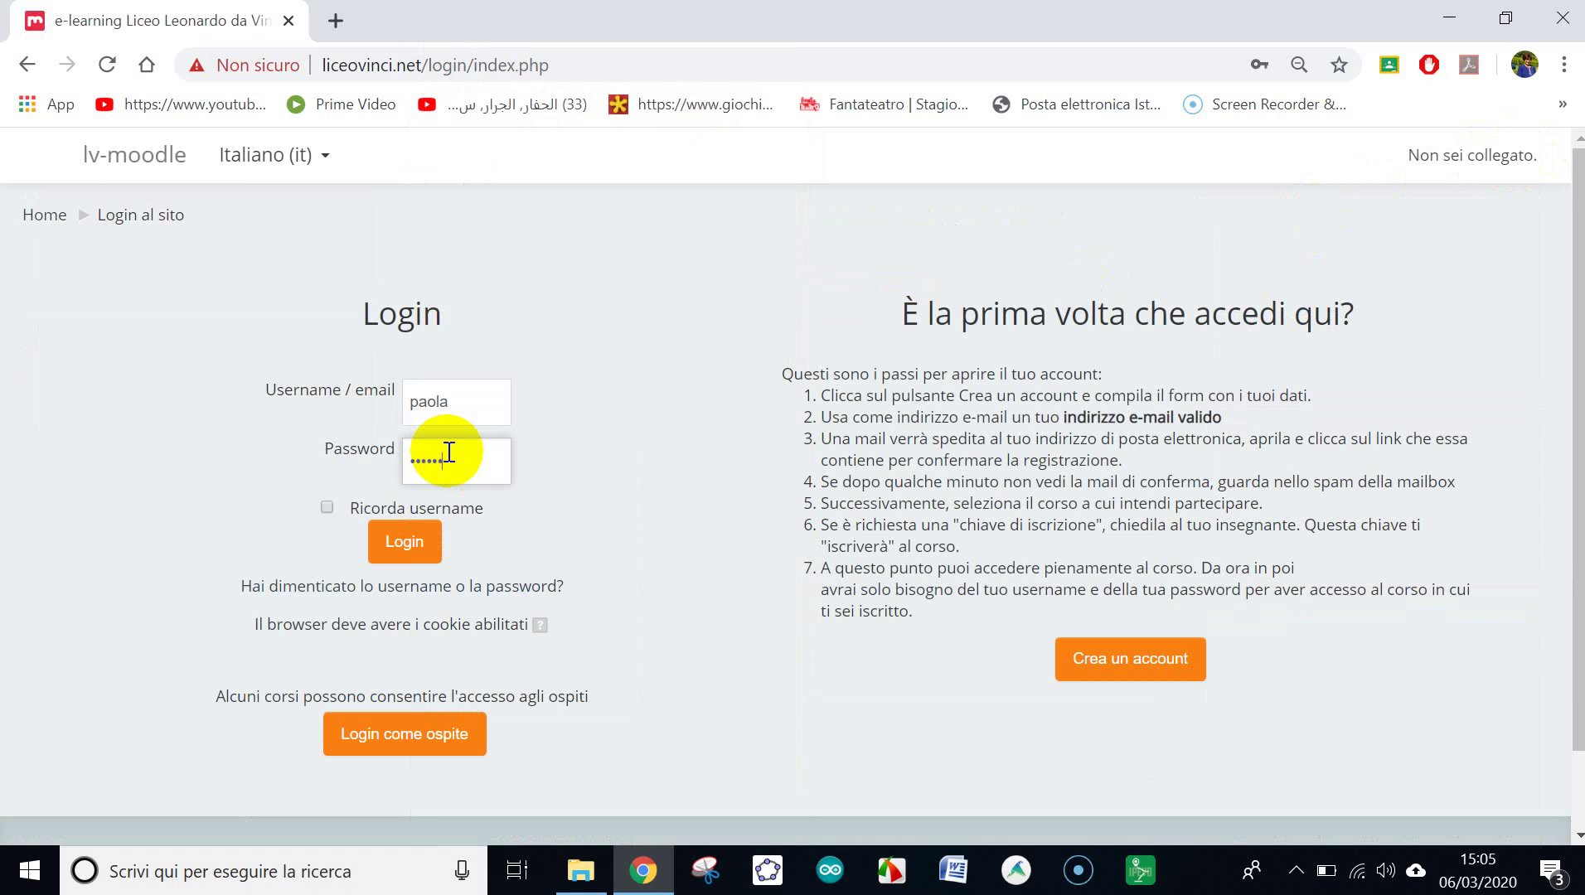
type("•")
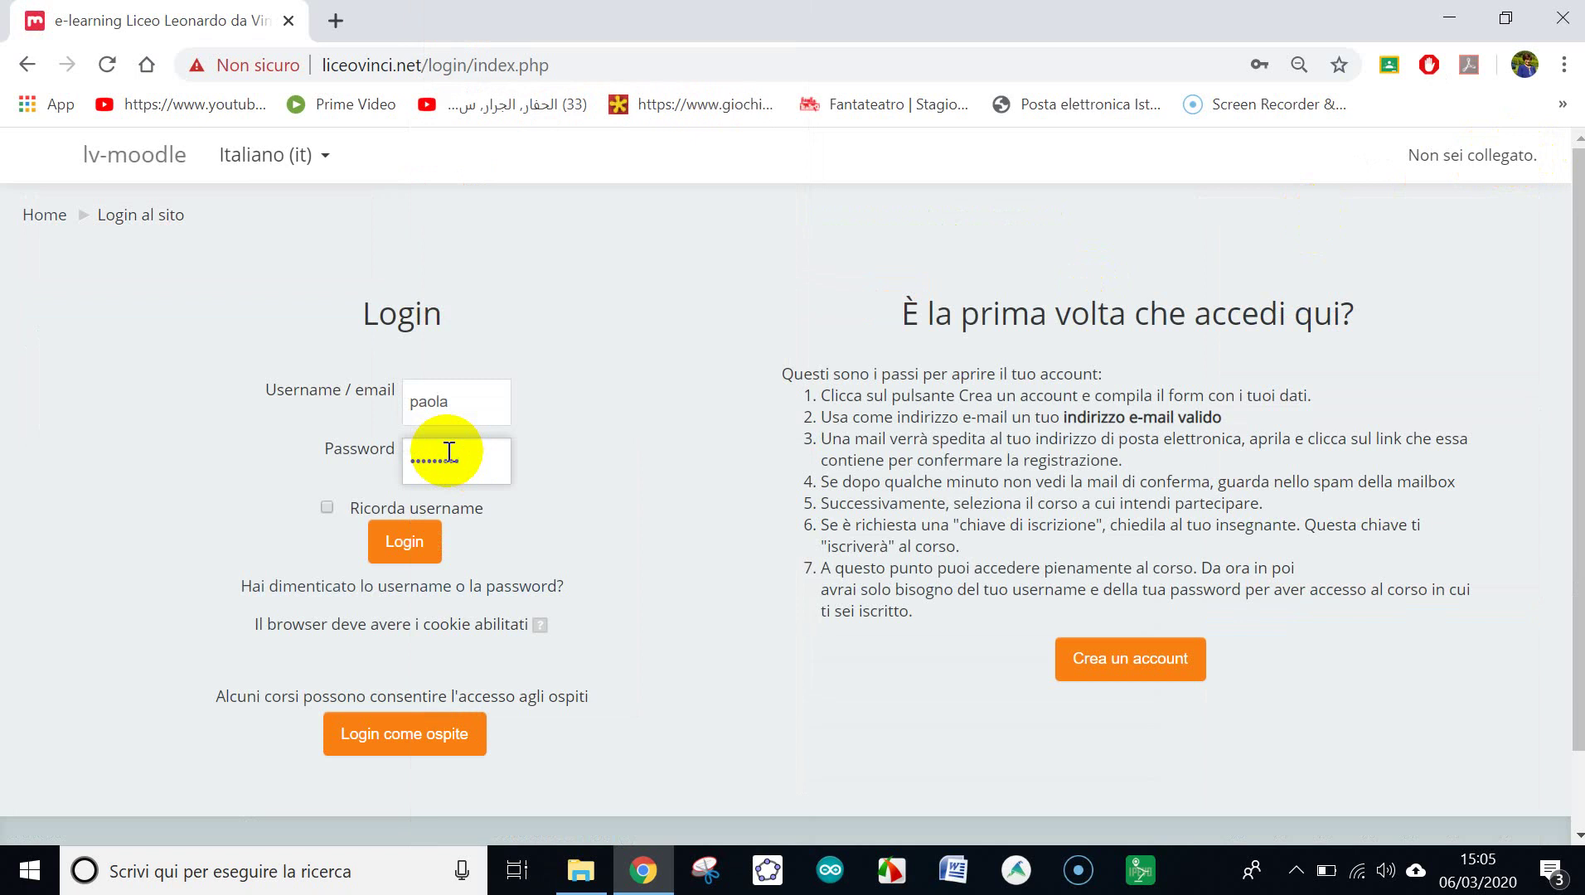
left_click(414, 552)
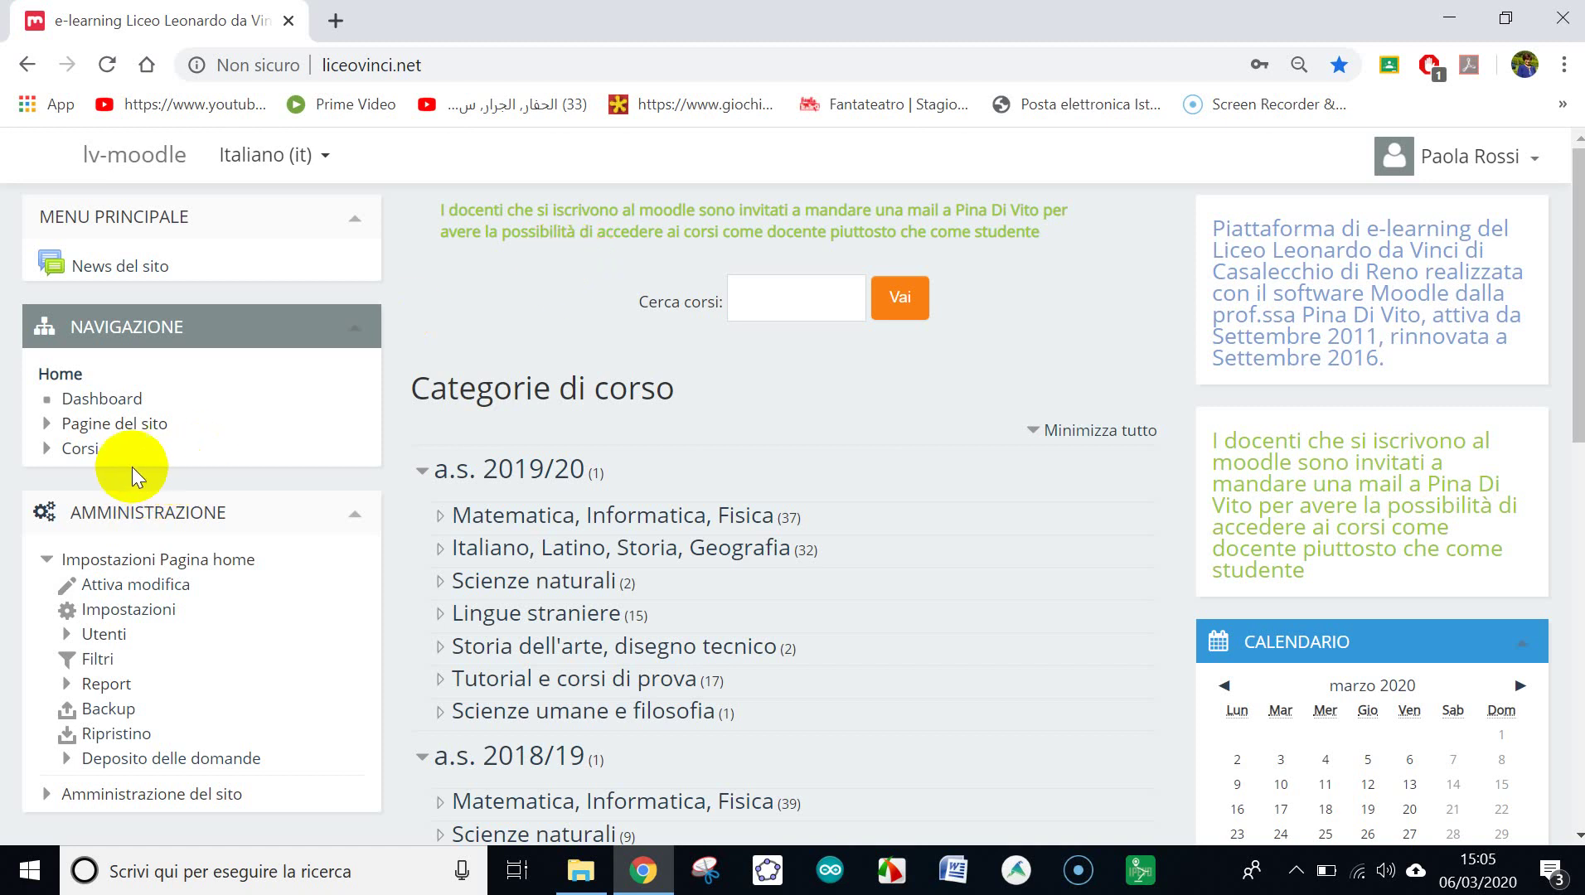
Add a new course from the course categories page, with 1M-Matematica as both its full title and its short title
left_click(77, 449)
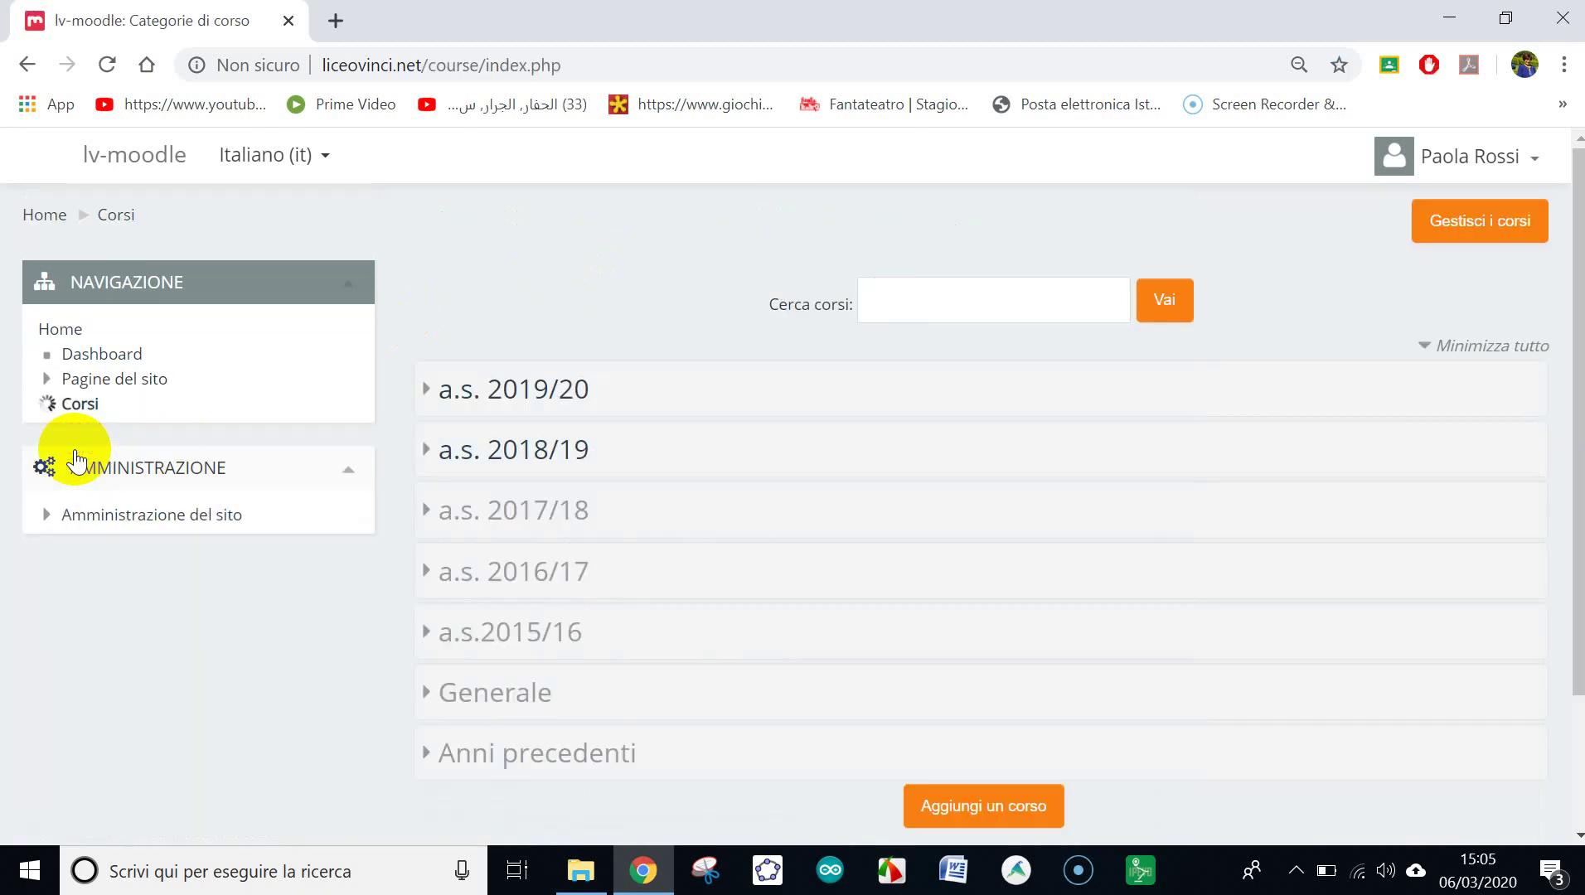
left_click(984, 815)
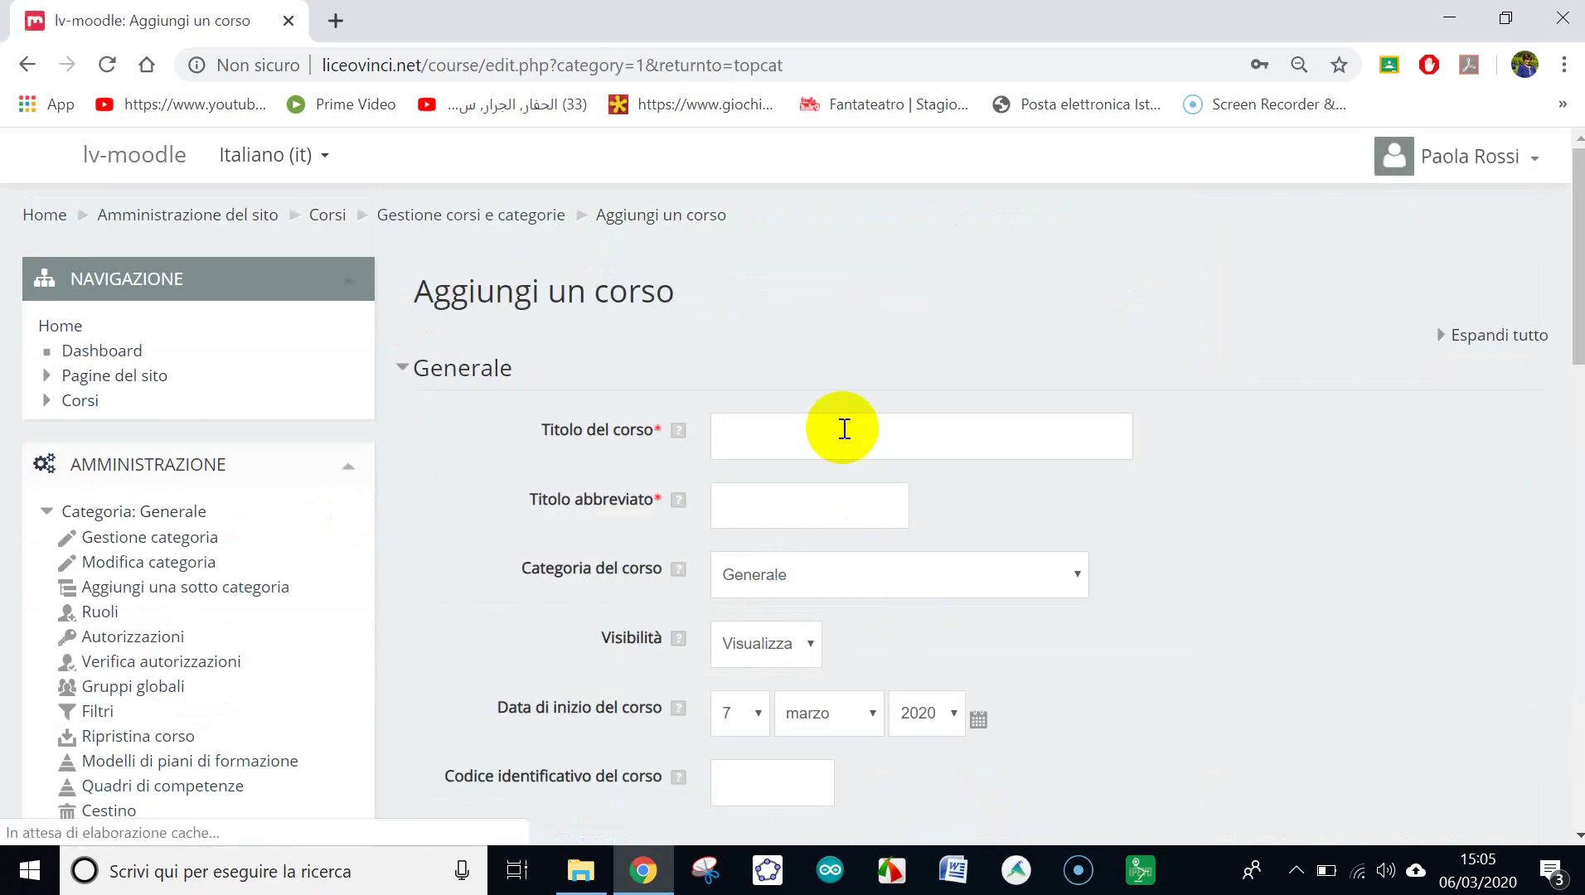
left_click(842, 439)
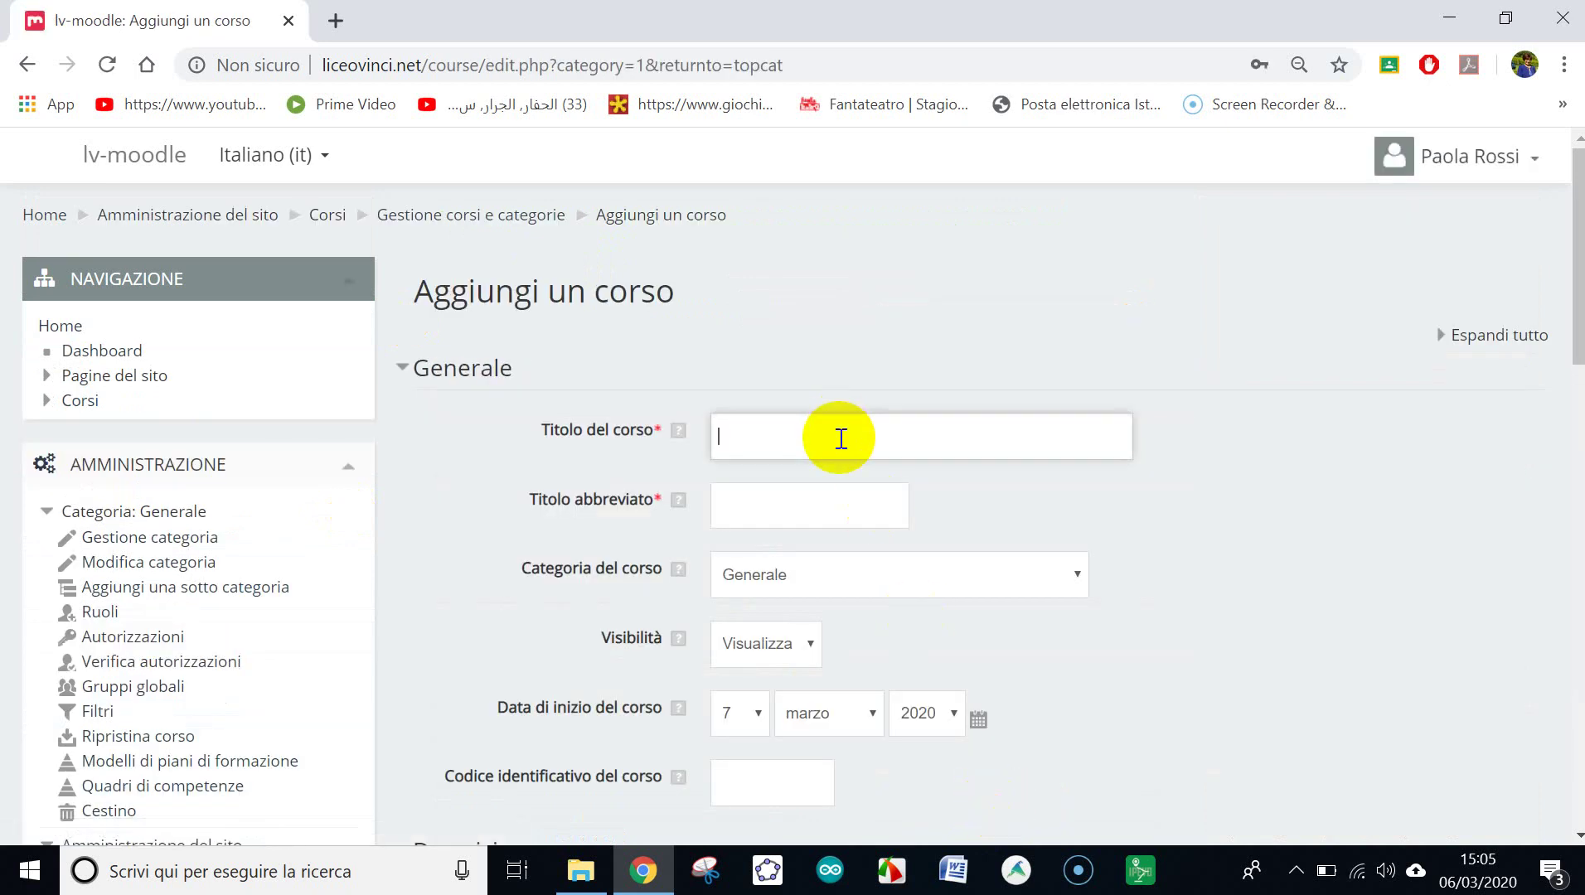
type("1M-Matematica")
left_click(795, 508)
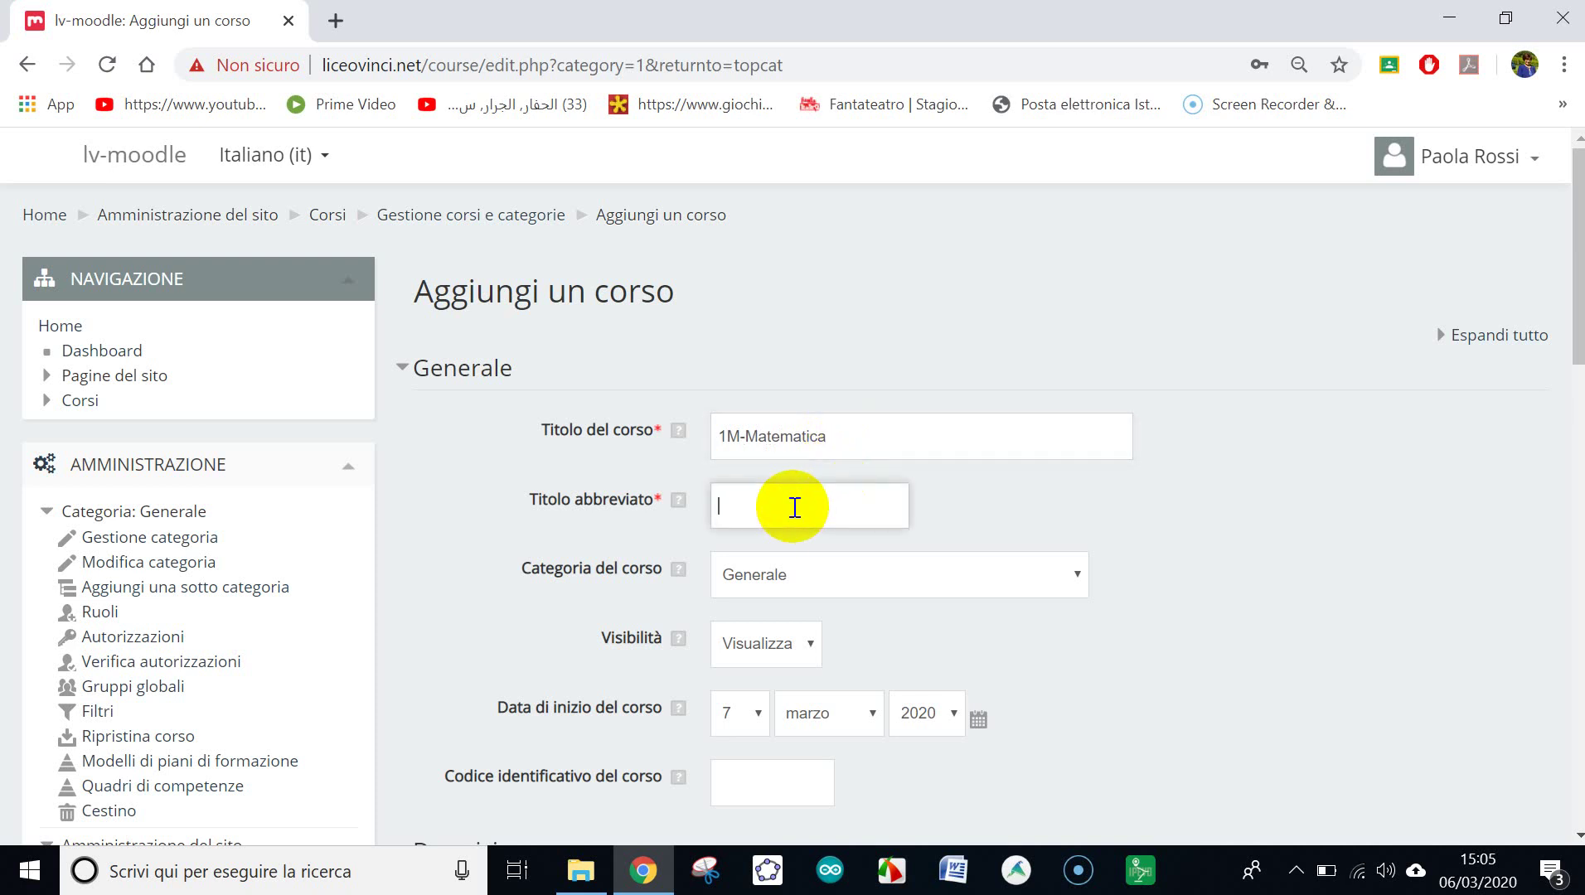
type("1M-Matematica")
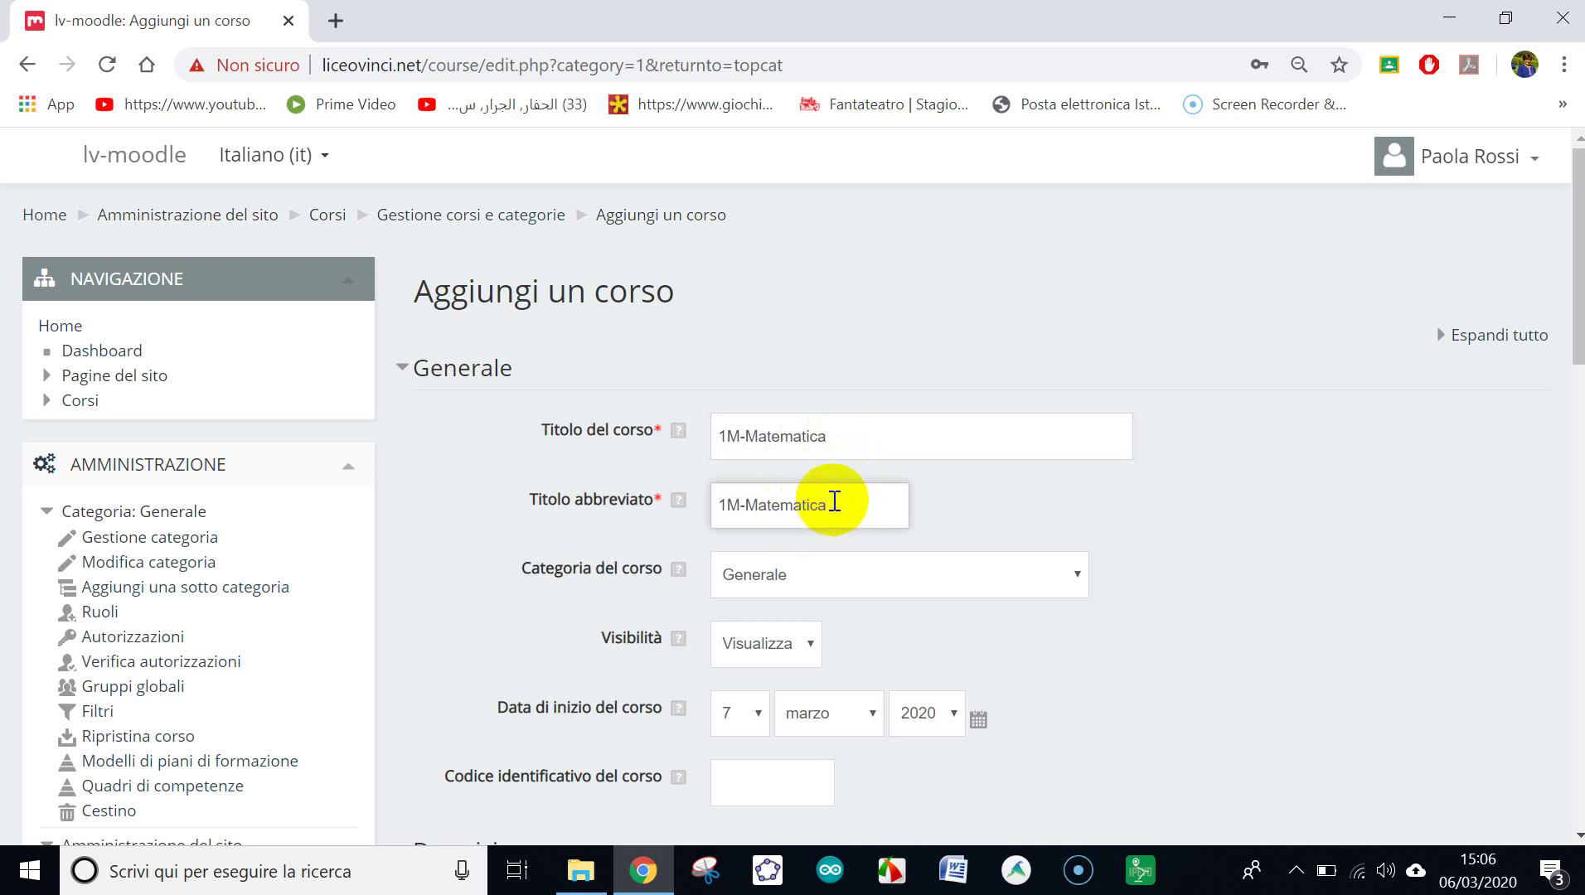
Set the course category to a.s. 2019/20 / Matematica, Informatica, Fisica
scroll(642, 531, "down", 1)
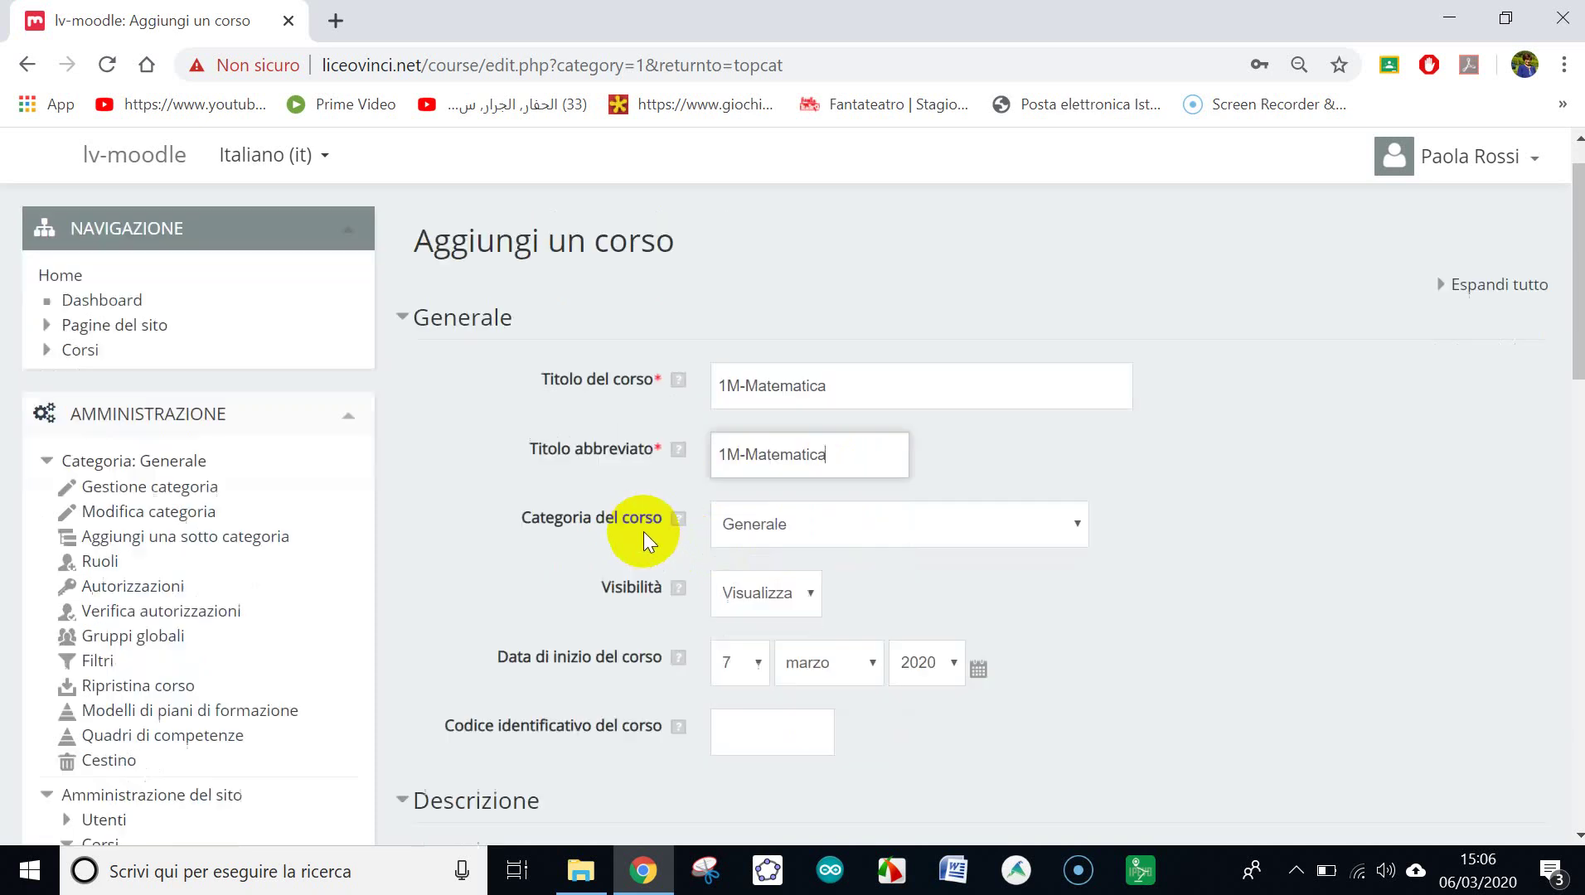
left_click(1073, 457)
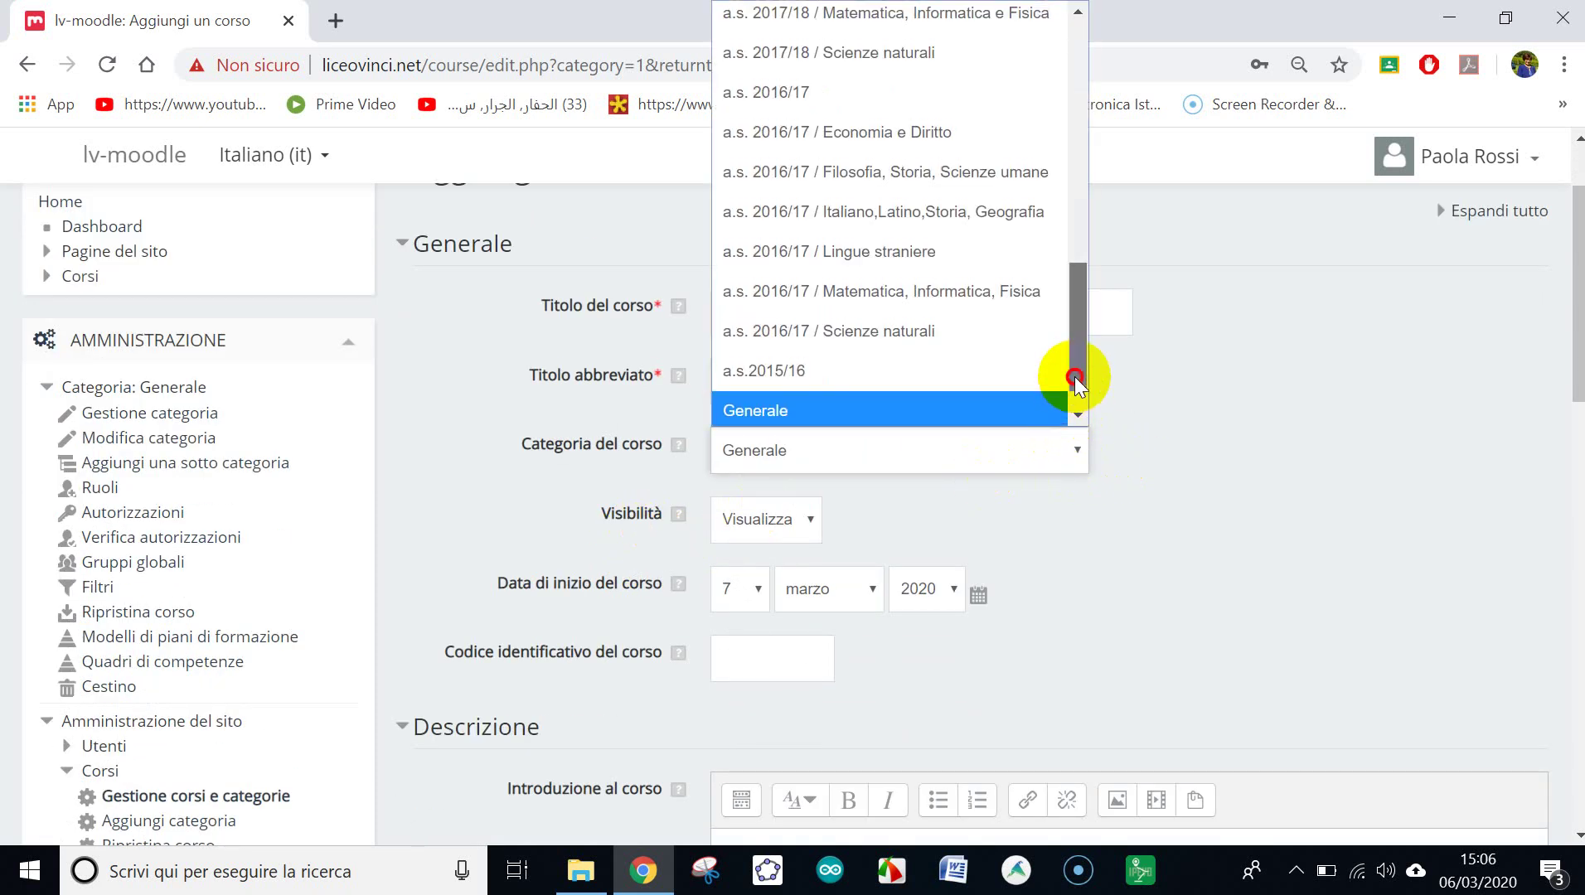
left_click_drag(1079, 372, 1090, 116)
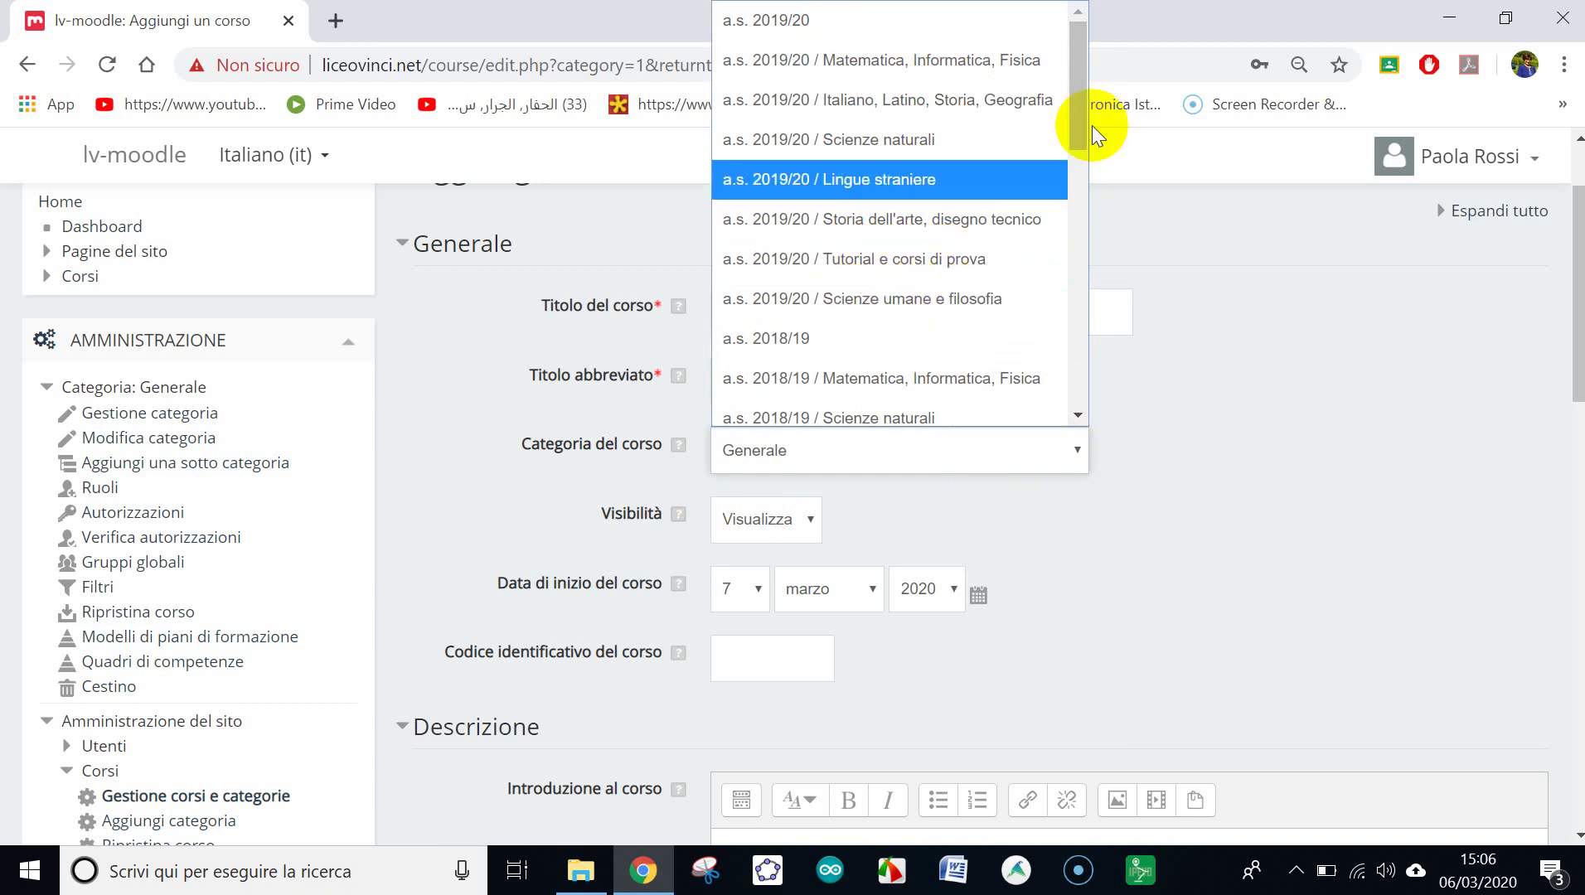
left_click(1006, 60)
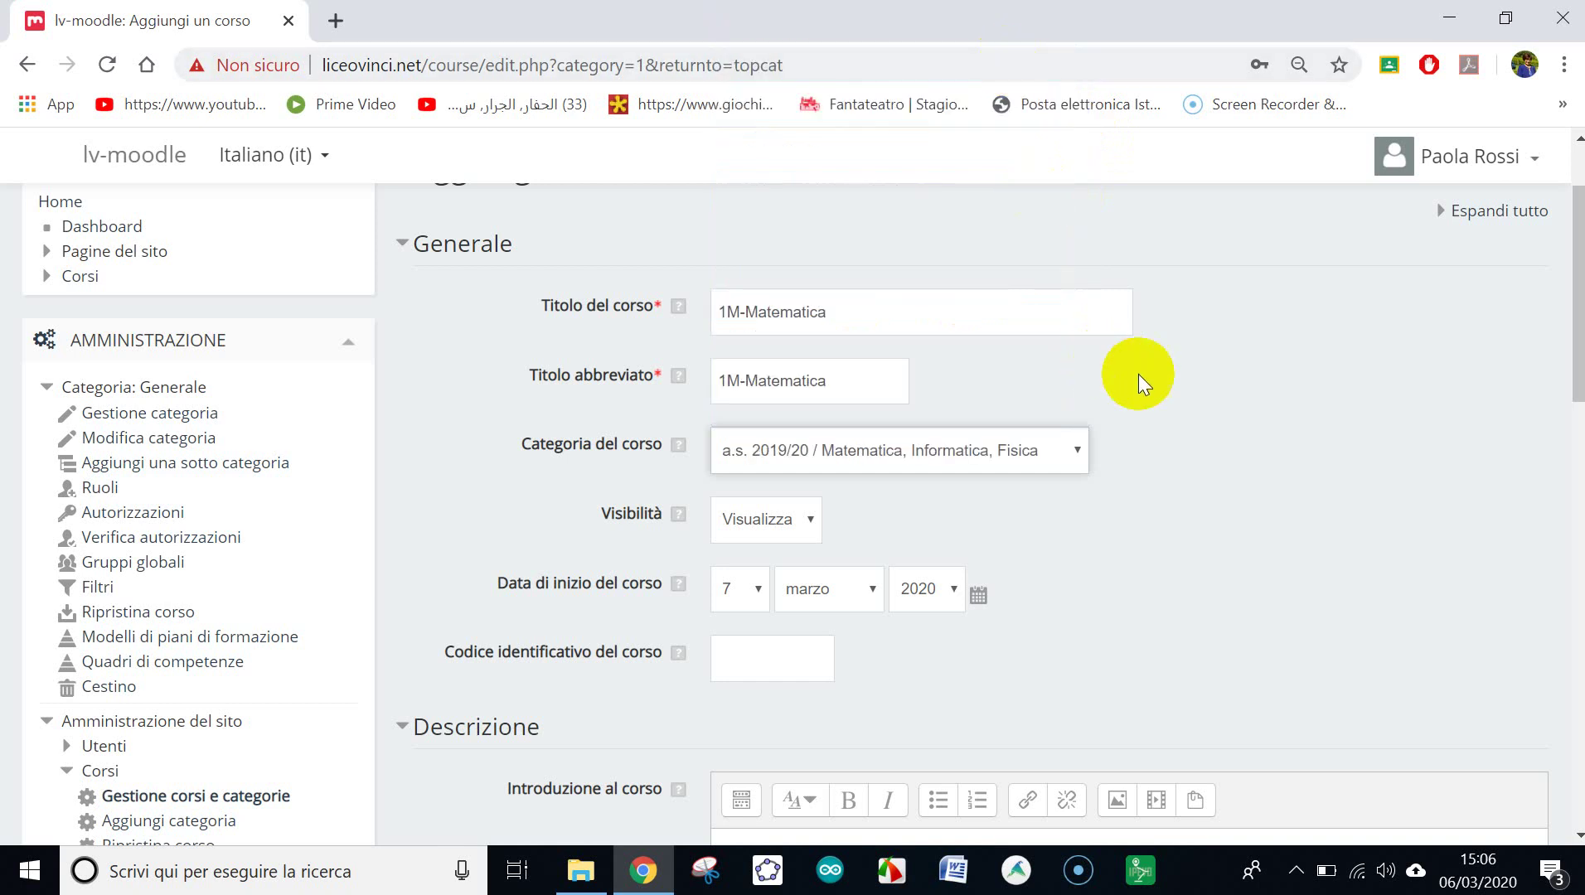
Set the day of the course start date to 1, for a start on 1 marzo 2020
scroll(1208, 407, "down", 3)
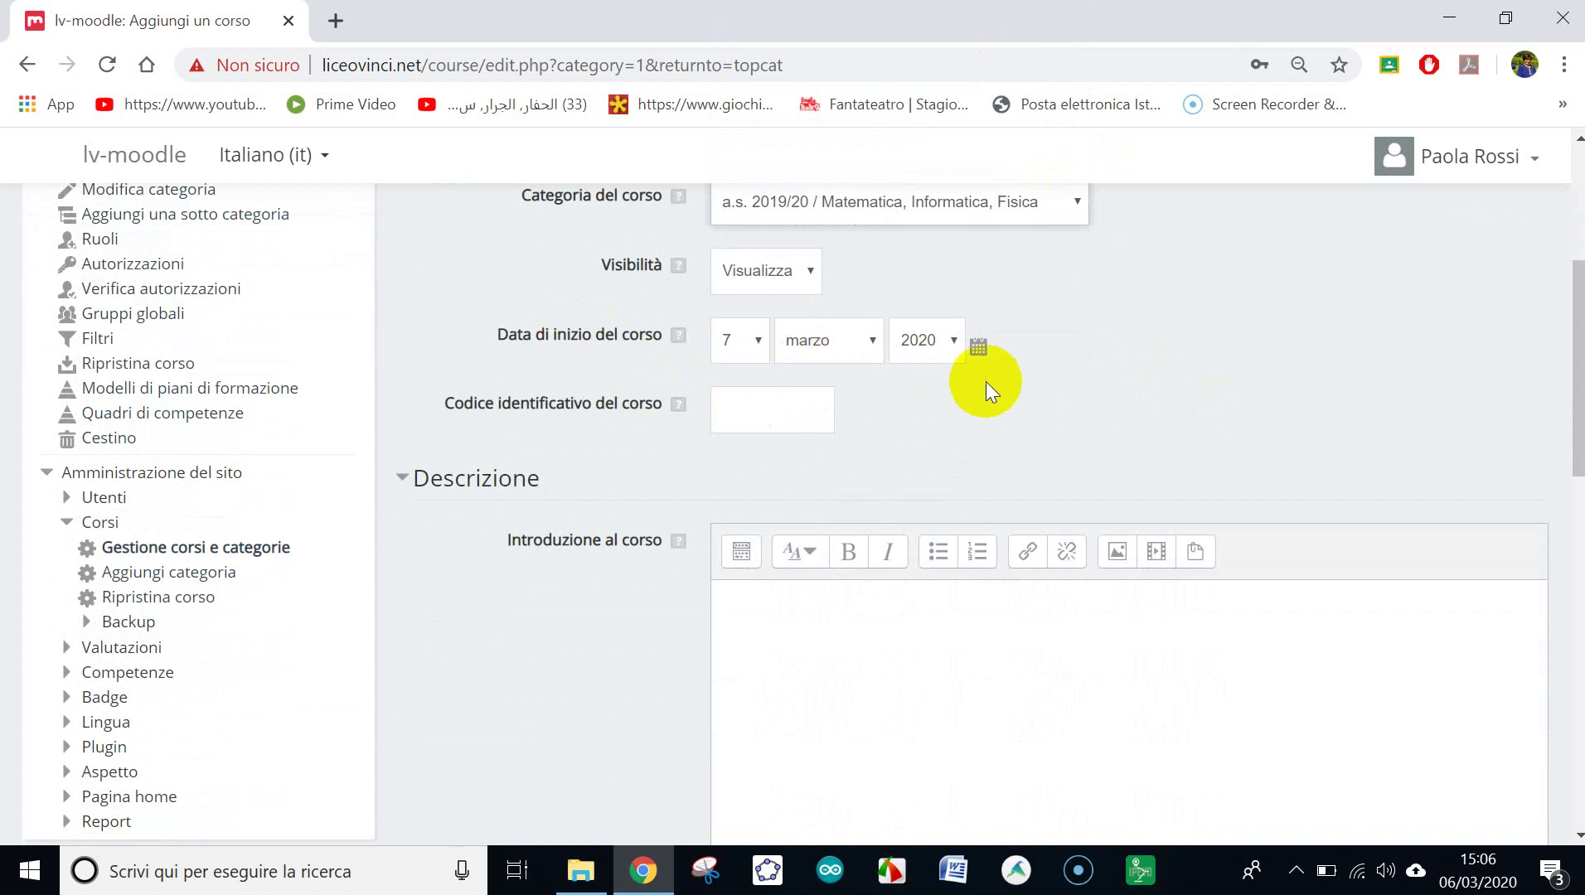
left_click(764, 352)
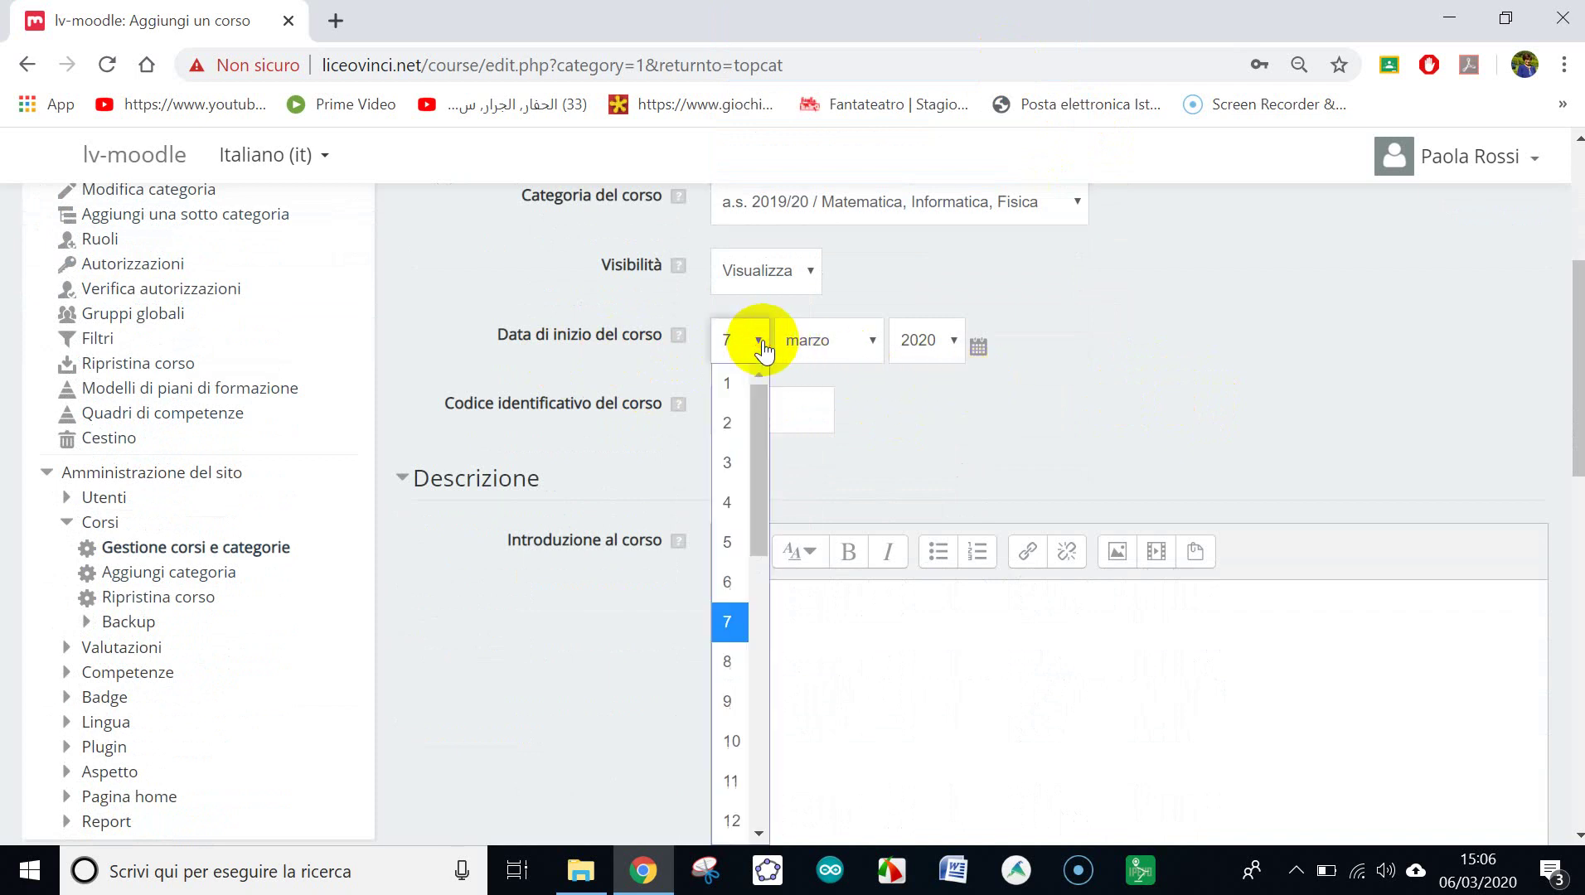
left_click(727, 383)
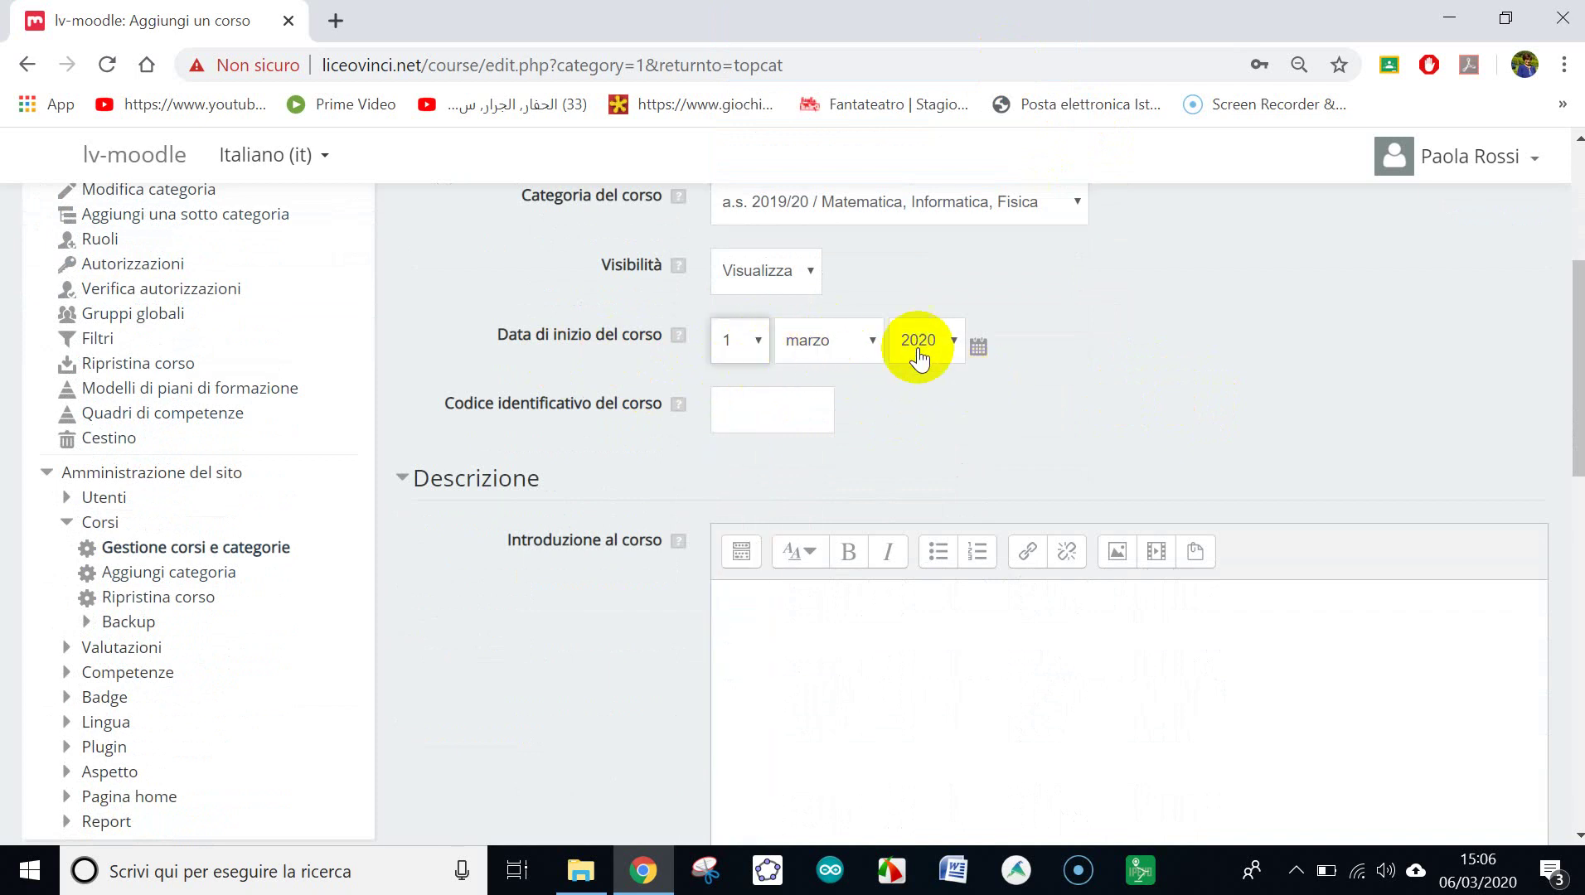
In the Formato corso settings, choose the Per argomenti format with 5 sections
scroll(935, 395, "down", 3)
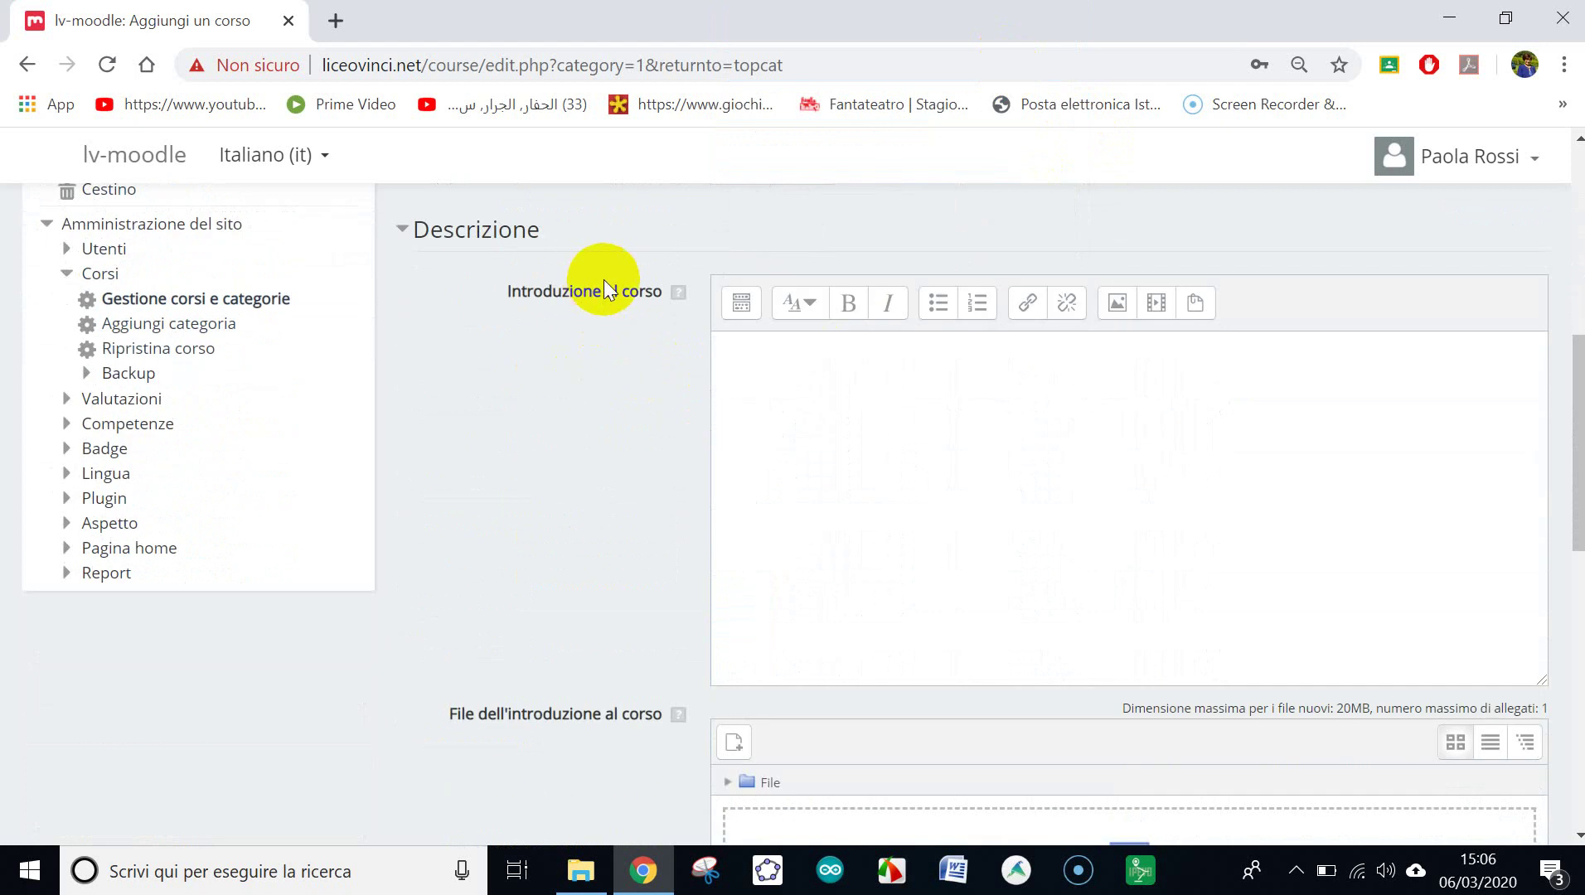
scroll(608, 283, "up", 2)
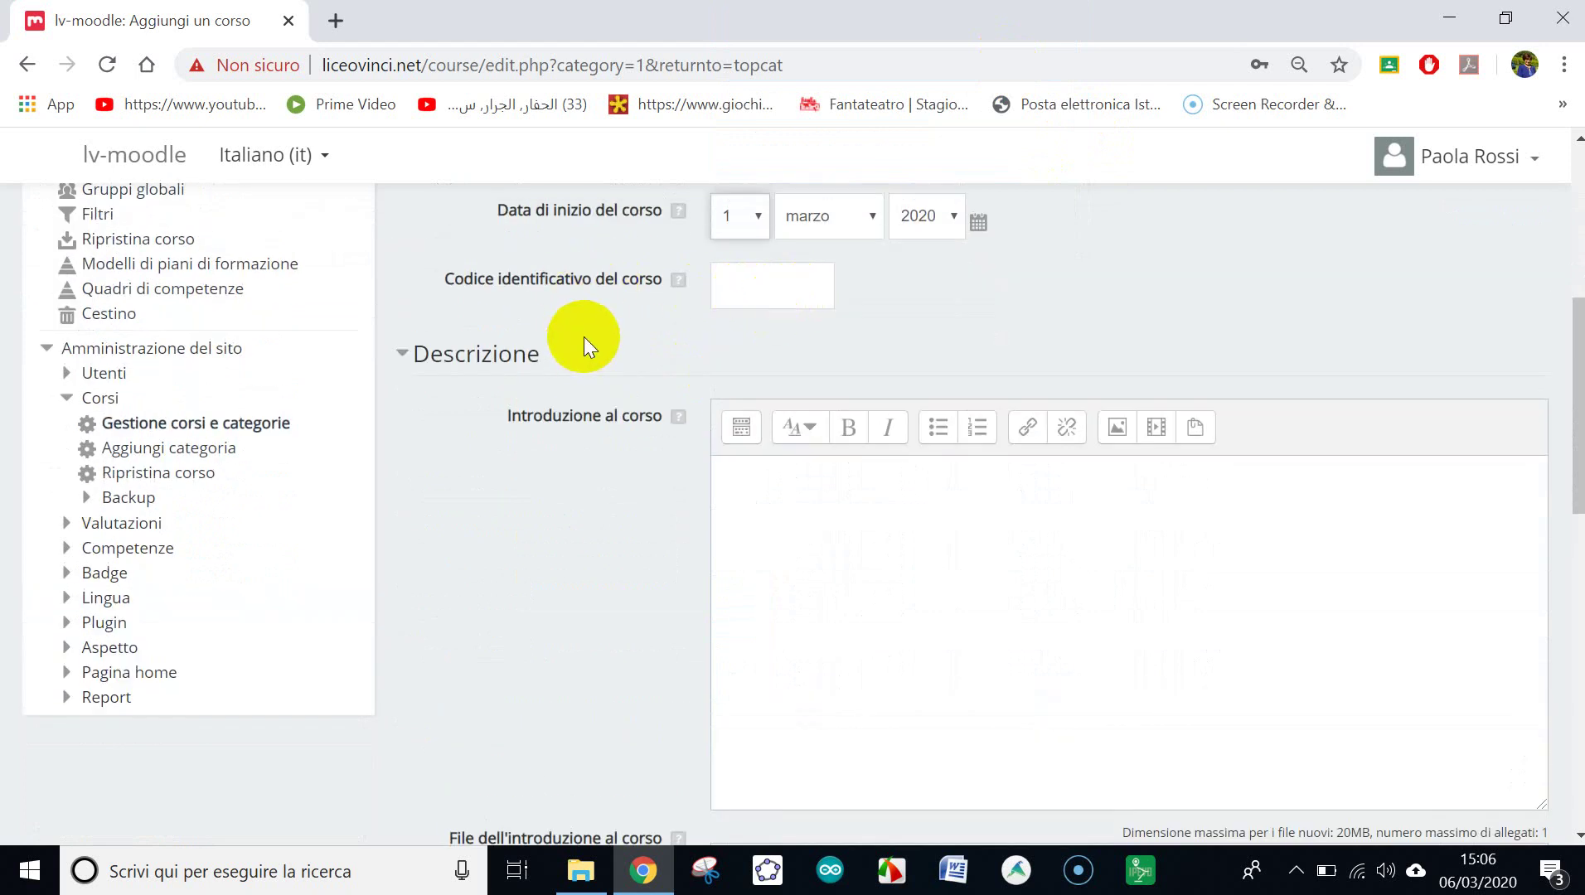
scroll(578, 328, "down", 1)
scroll(574, 322, "down", 1)
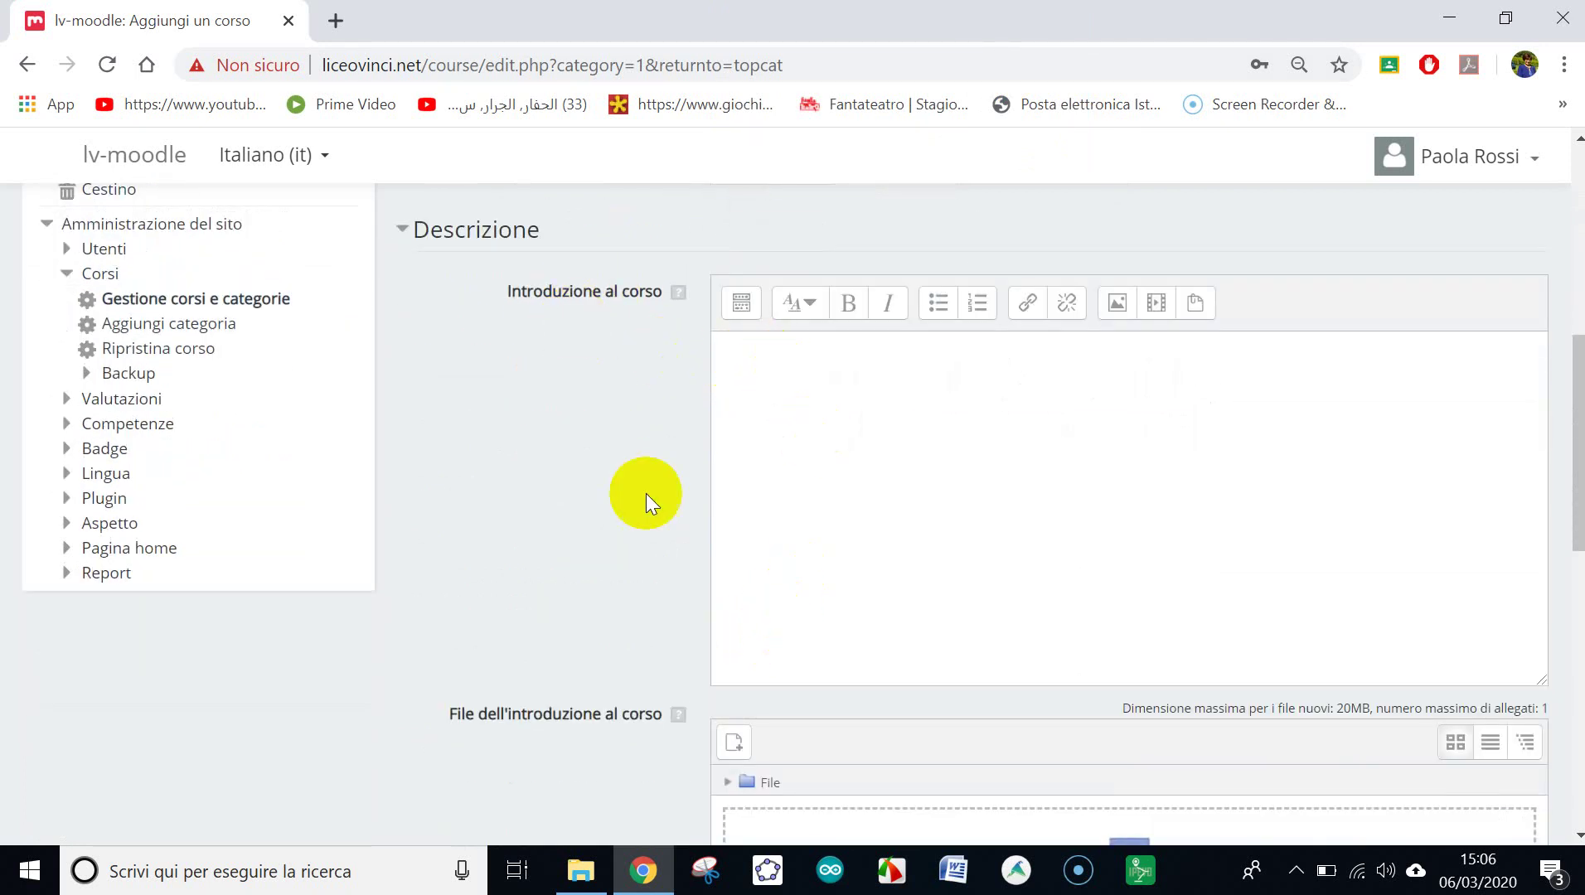
scroll(598, 456, "down", 6)
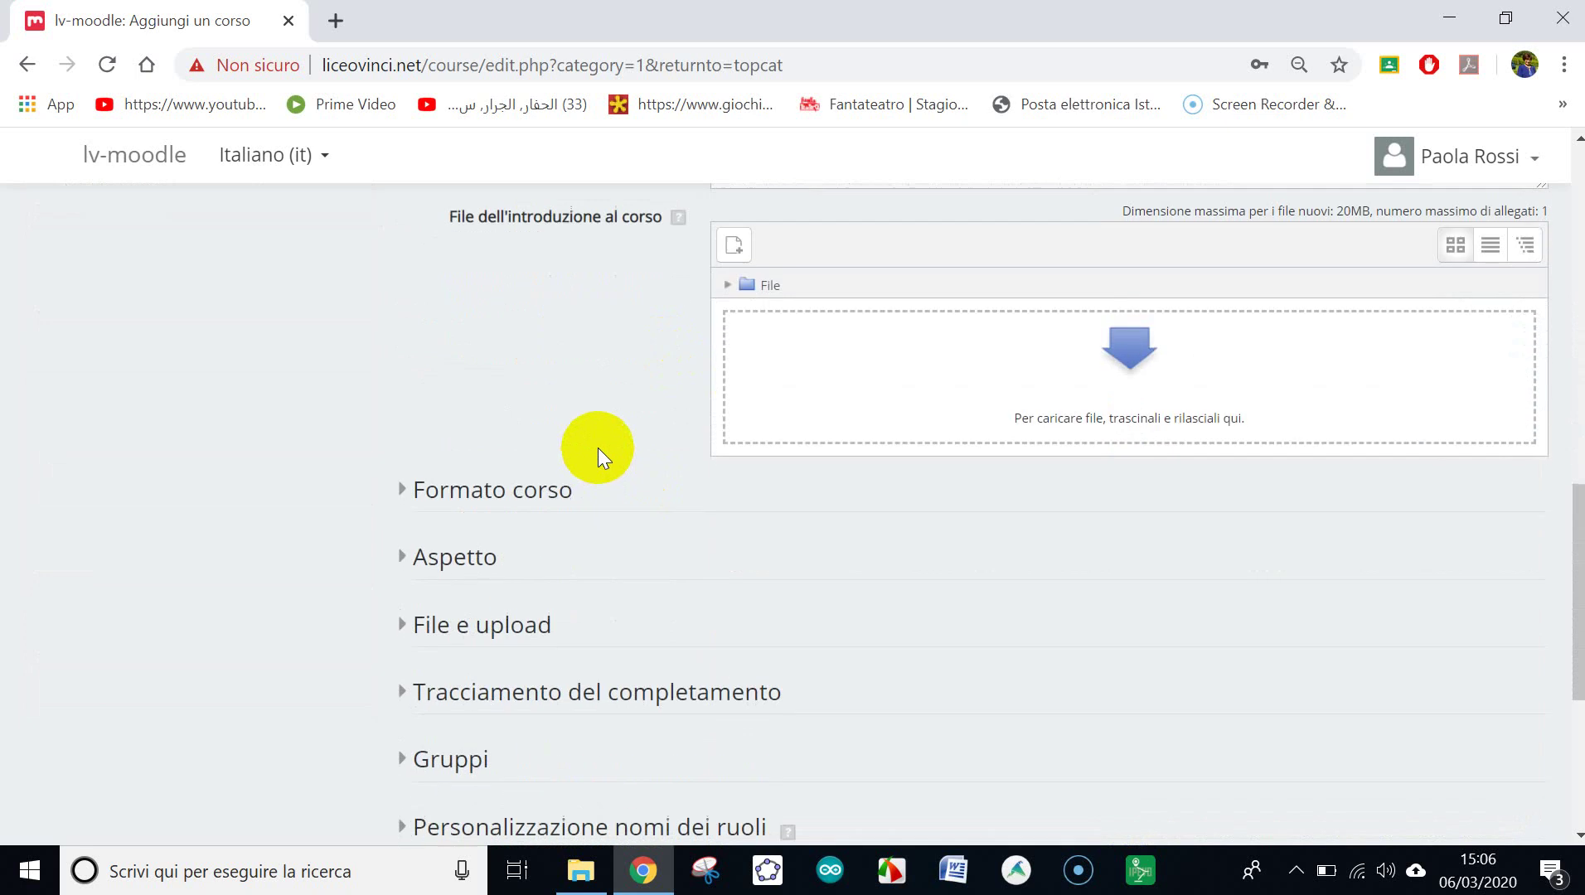
scroll(597, 388, "down", 2)
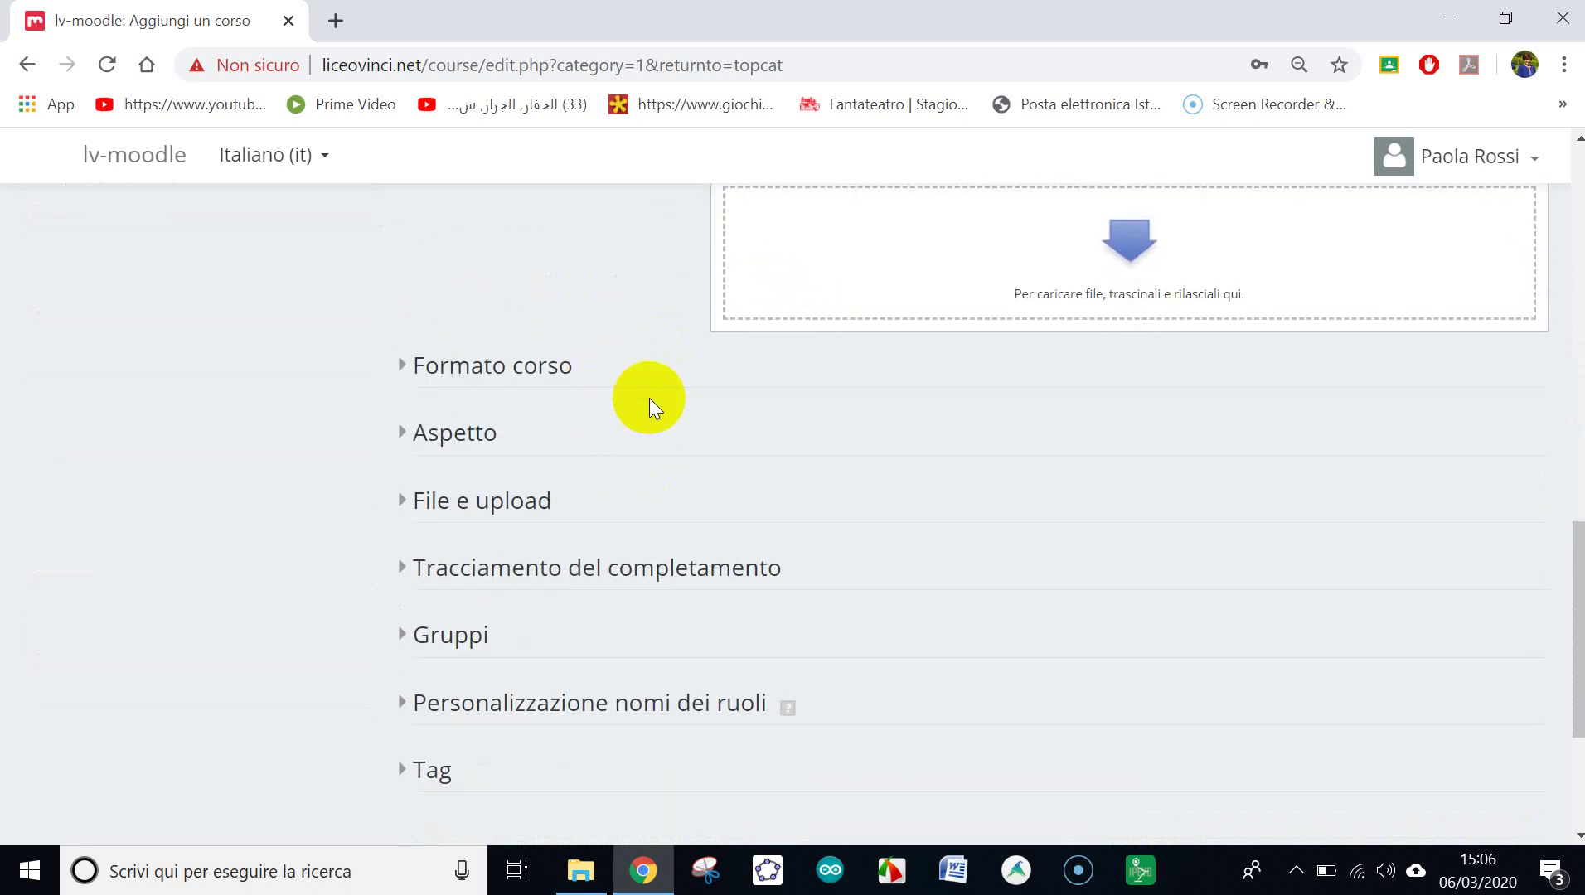
left_click(543, 369)
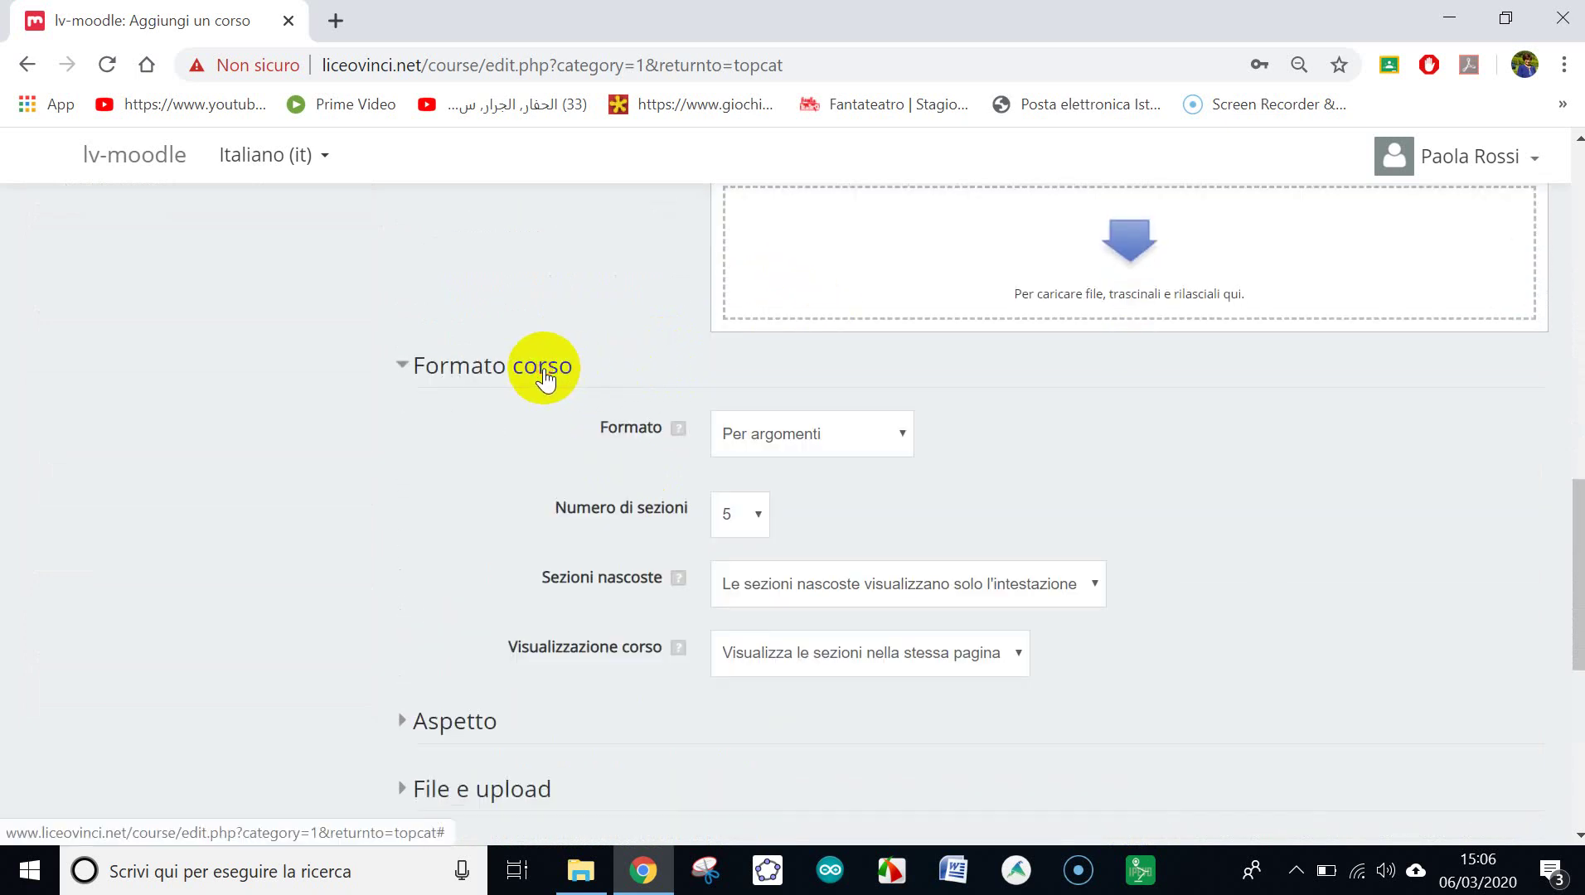
left_click(902, 439)
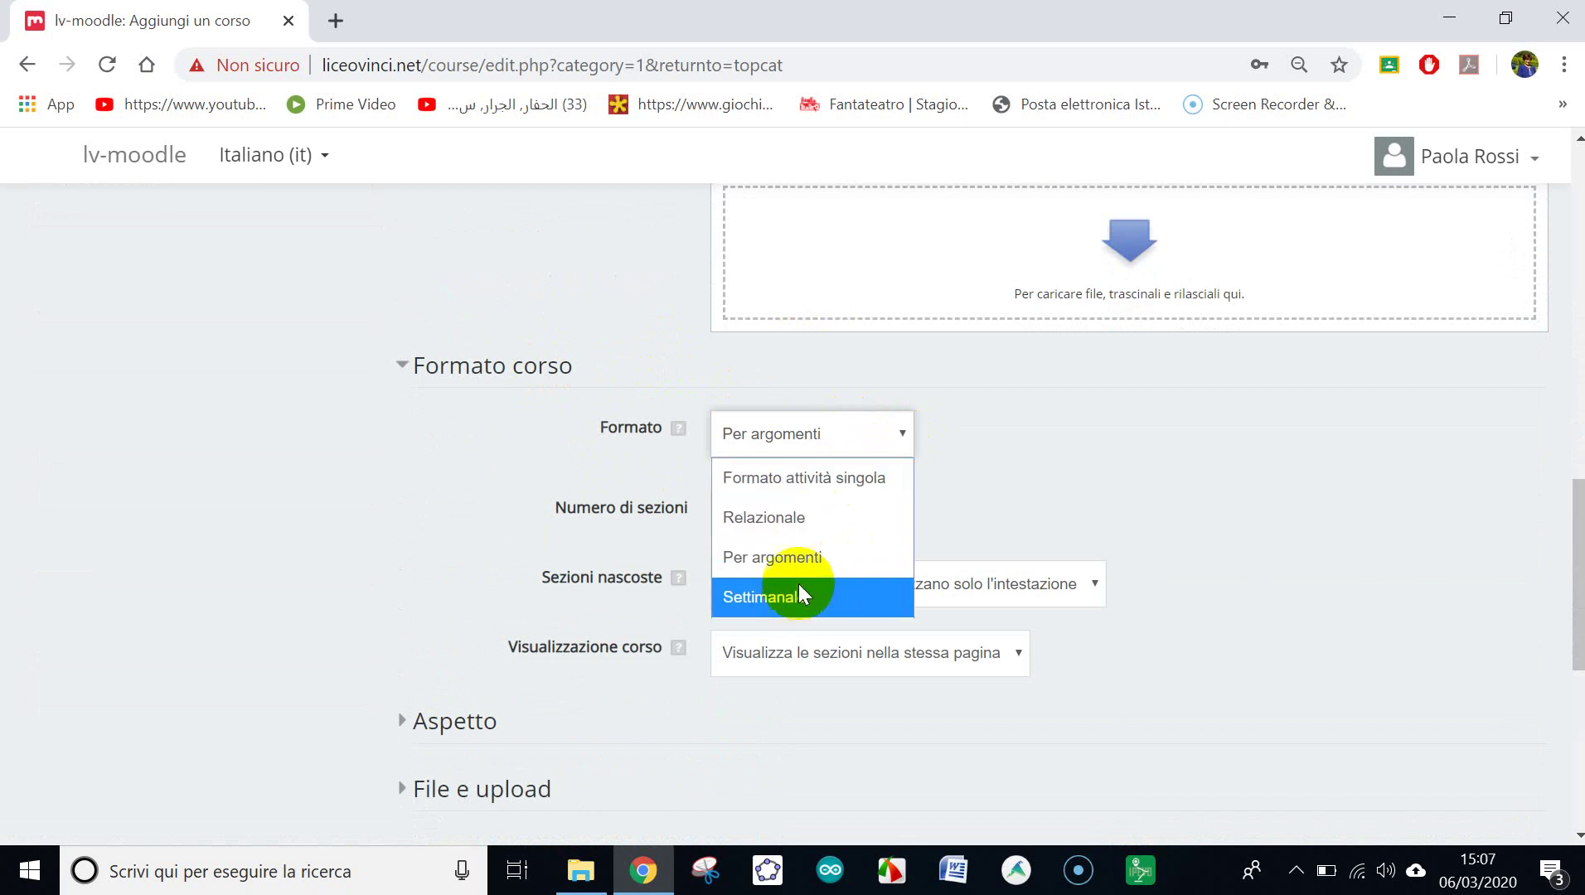
left_click(801, 558)
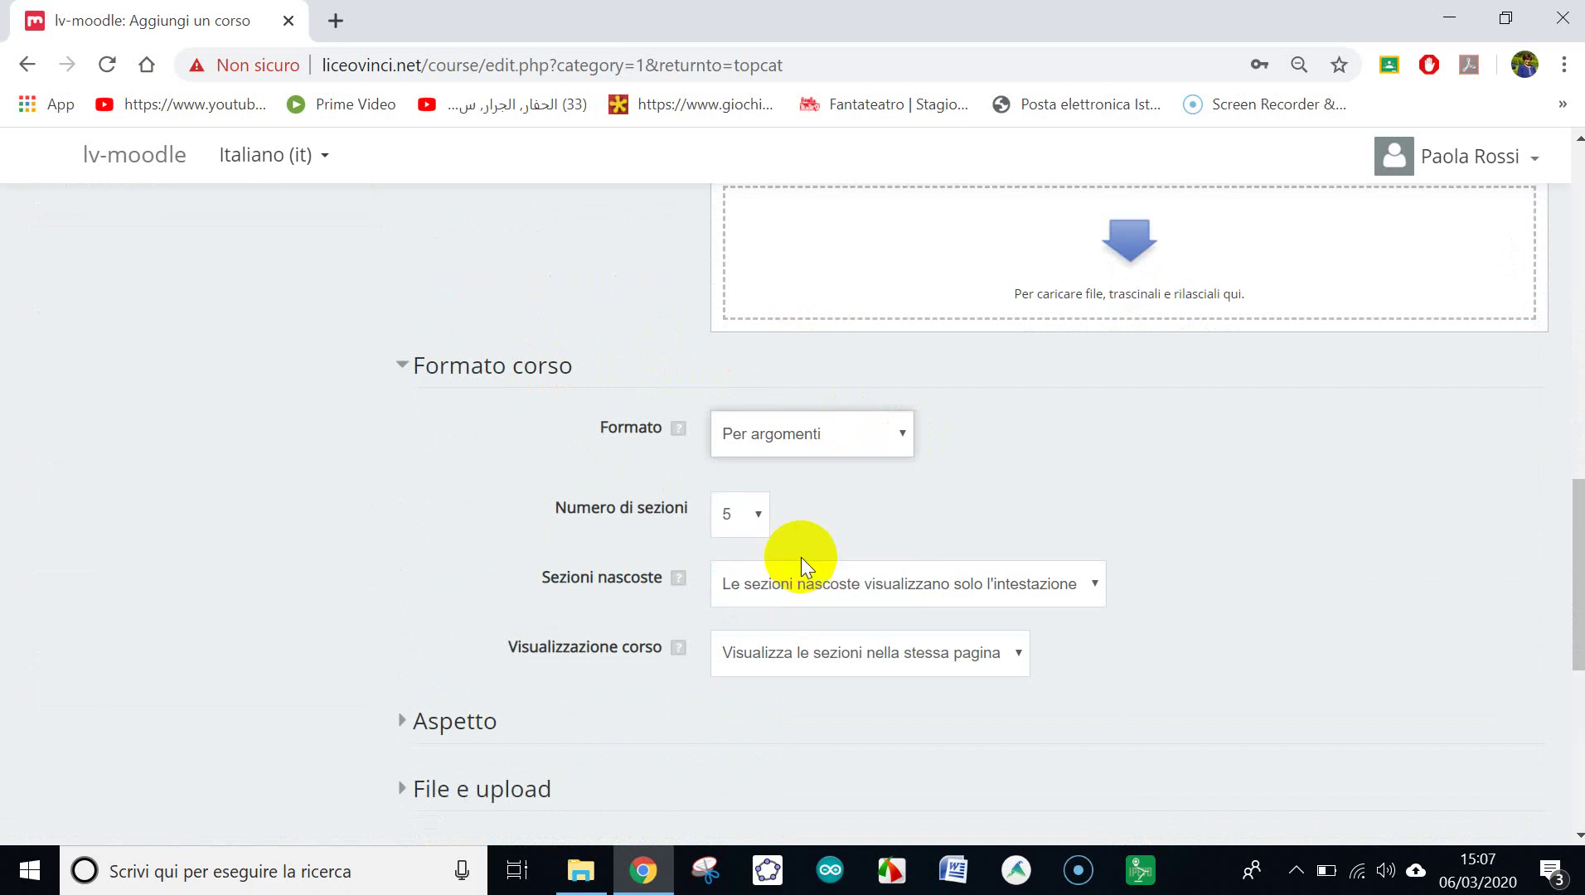
left_click(760, 524)
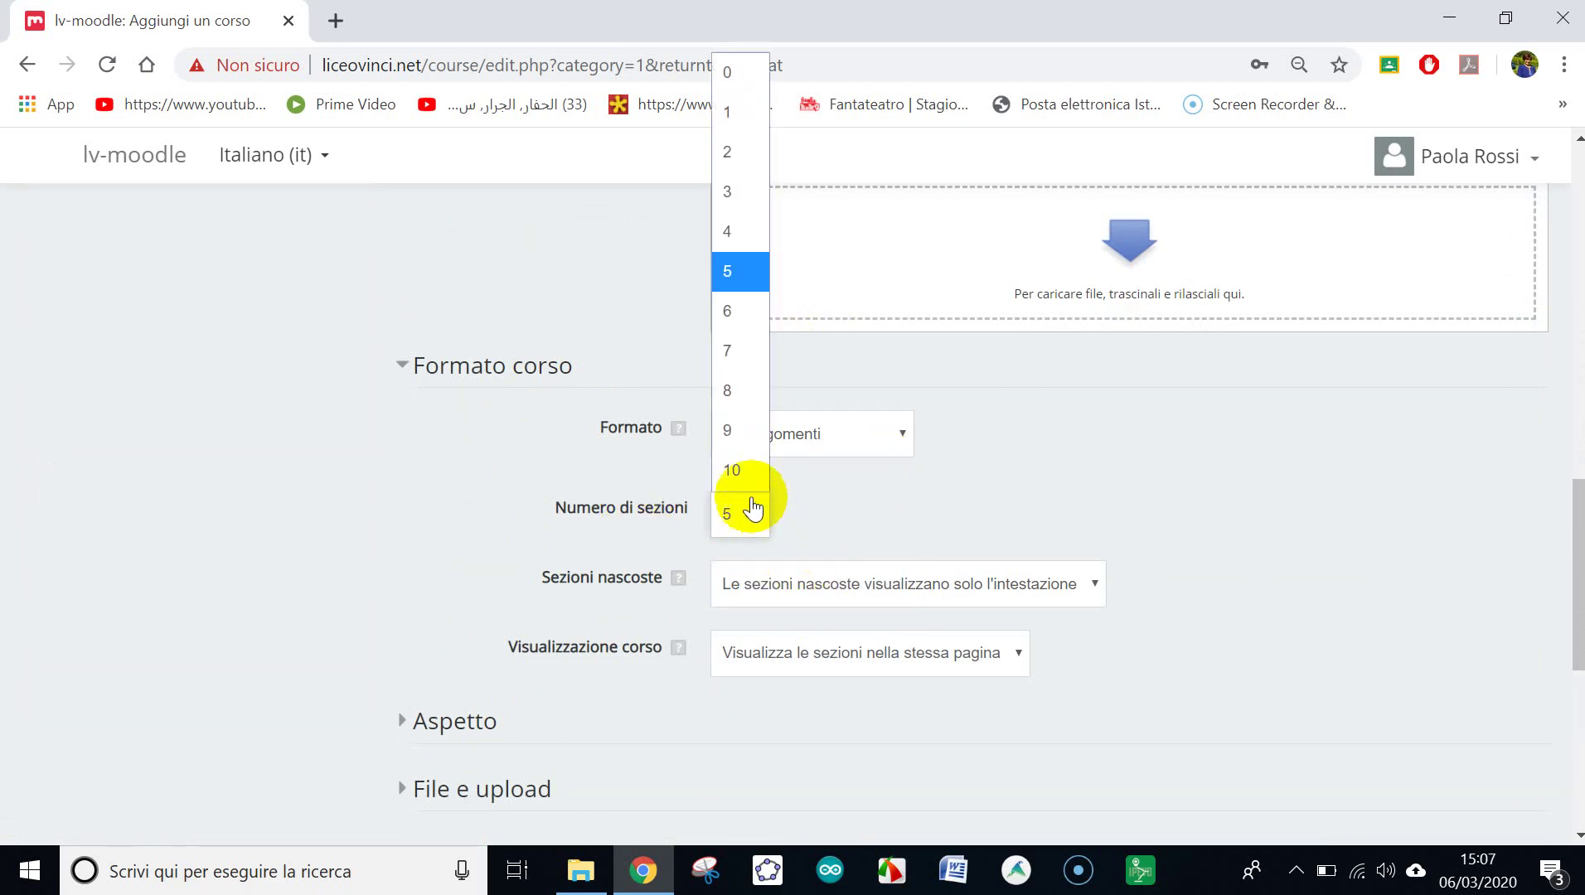
left_click(733, 276)
Save the new course, leaving the remaining settings sections at their defaults
scroll(961, 448, "down", 2)
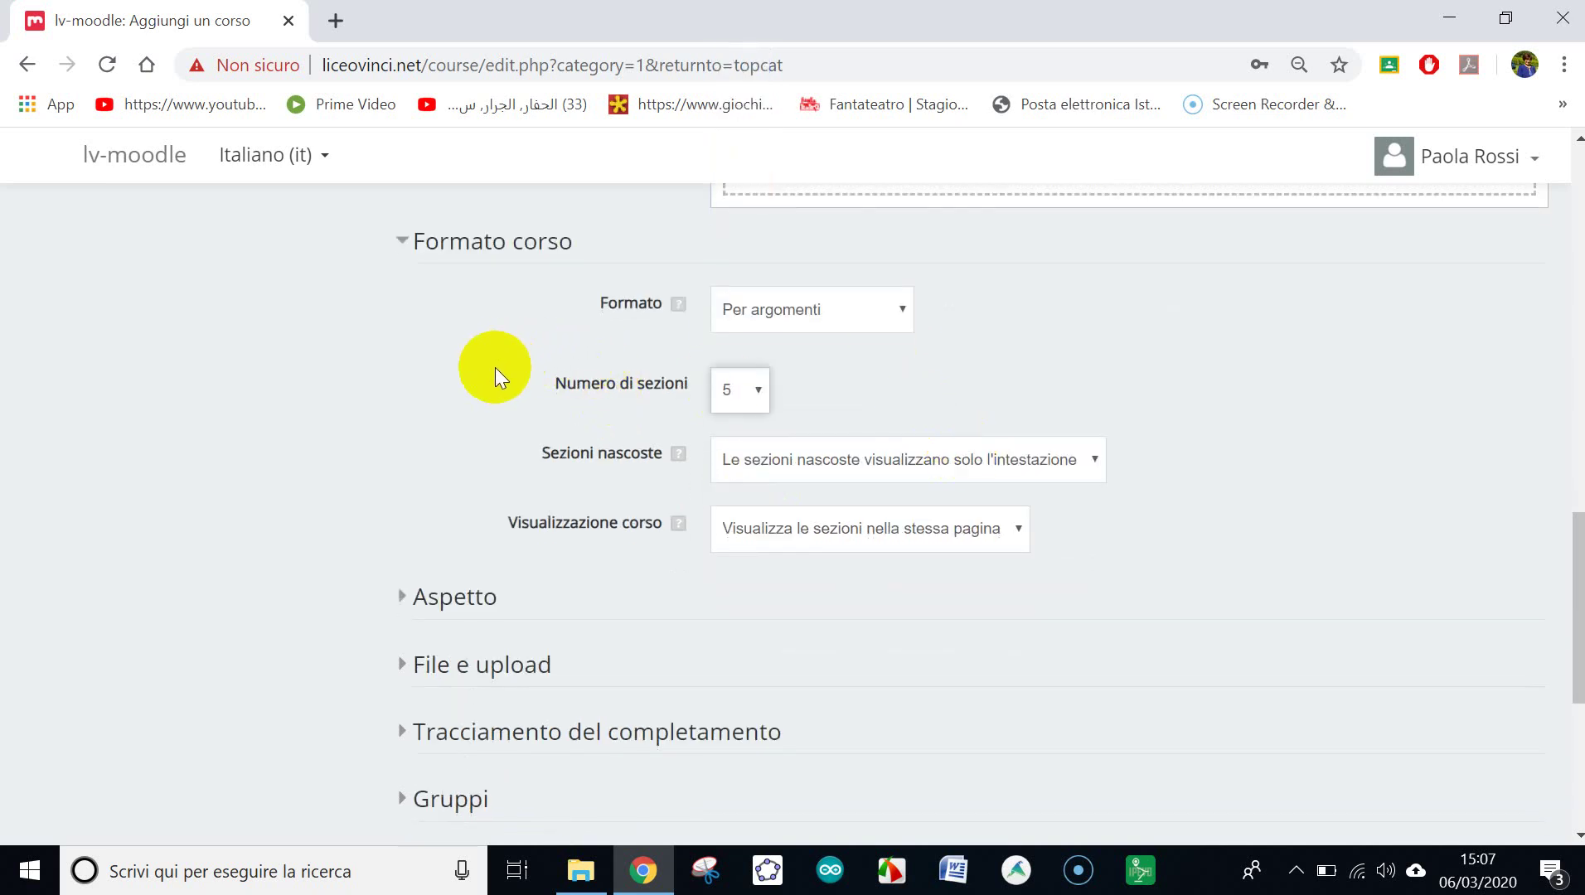
scroll(489, 375, "down", 2)
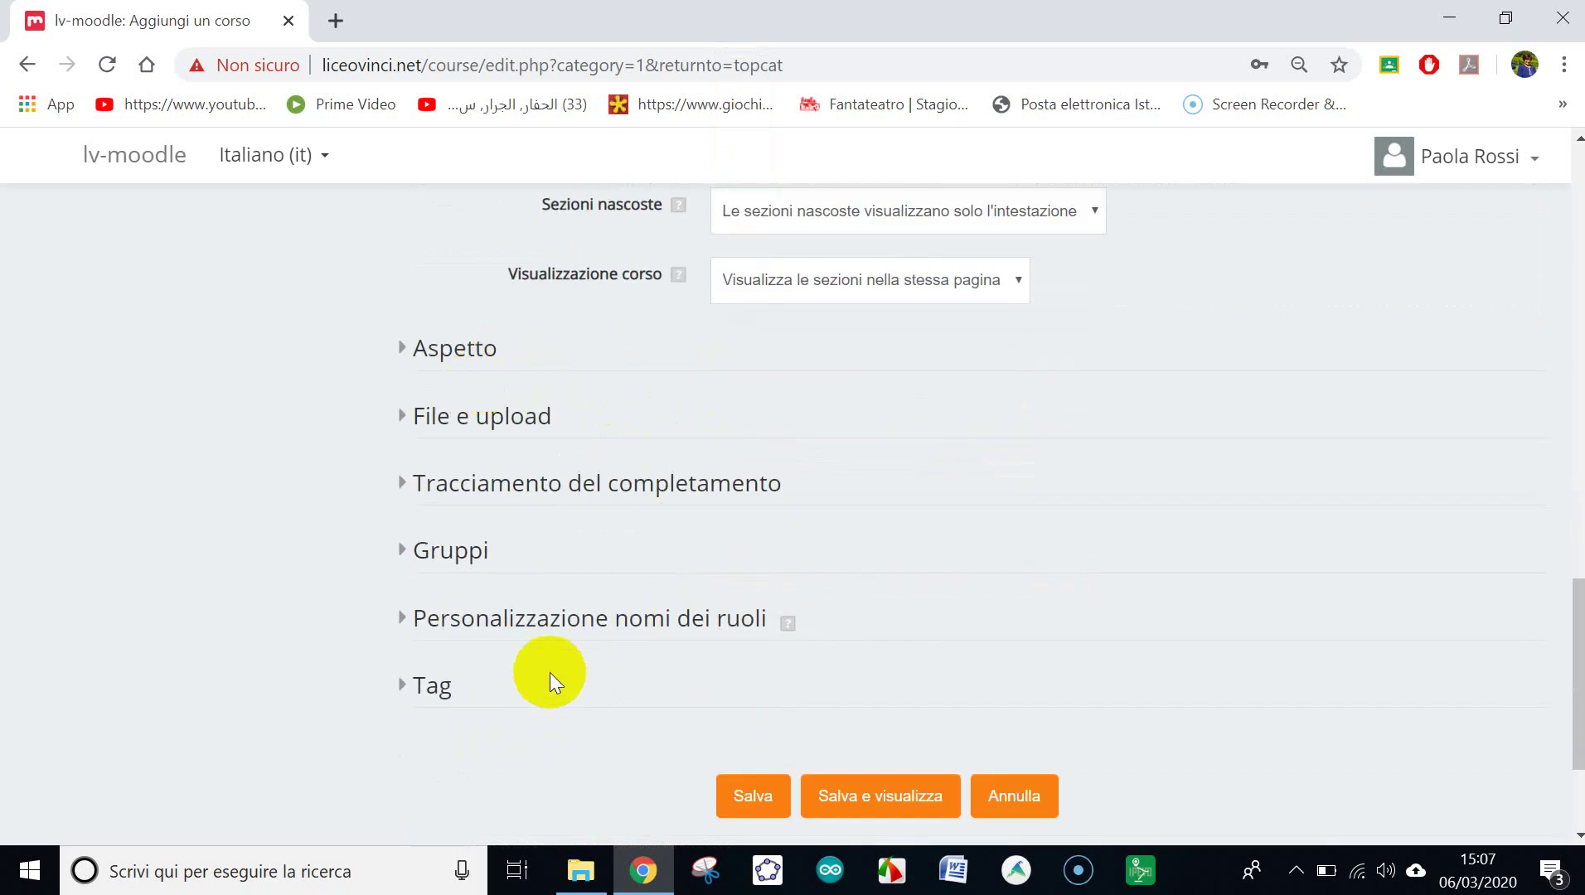
scroll(550, 674, "down", 2)
left_click(771, 688)
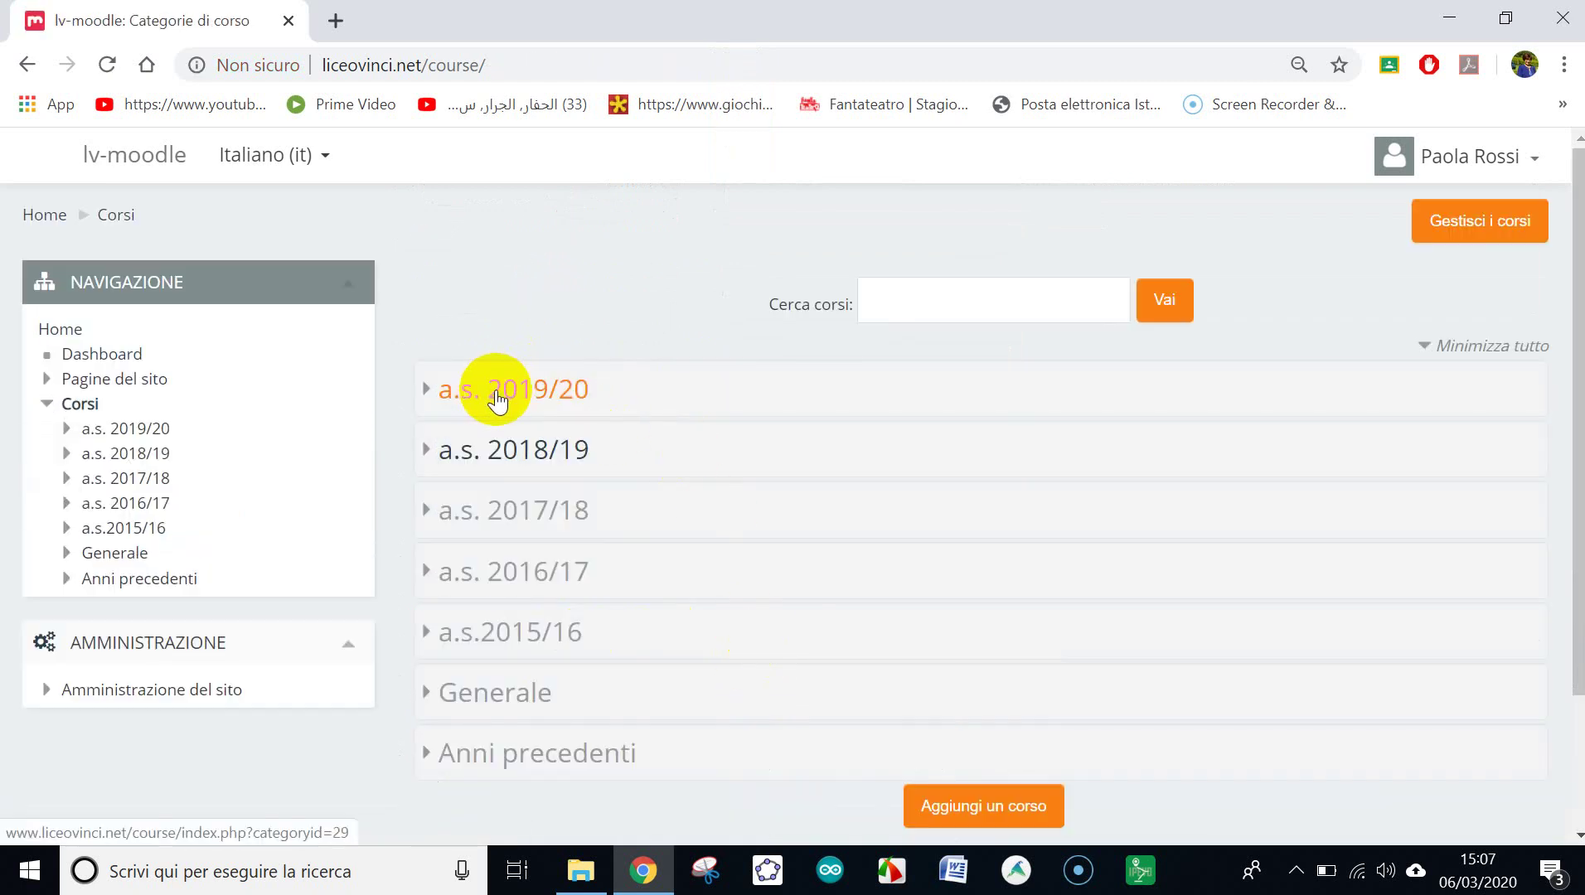
Open the 1M-Matematica course from the a.s. 2019/20 Matematica, Informatica, Fisica category and look over its topic sections
left_click(498, 400)
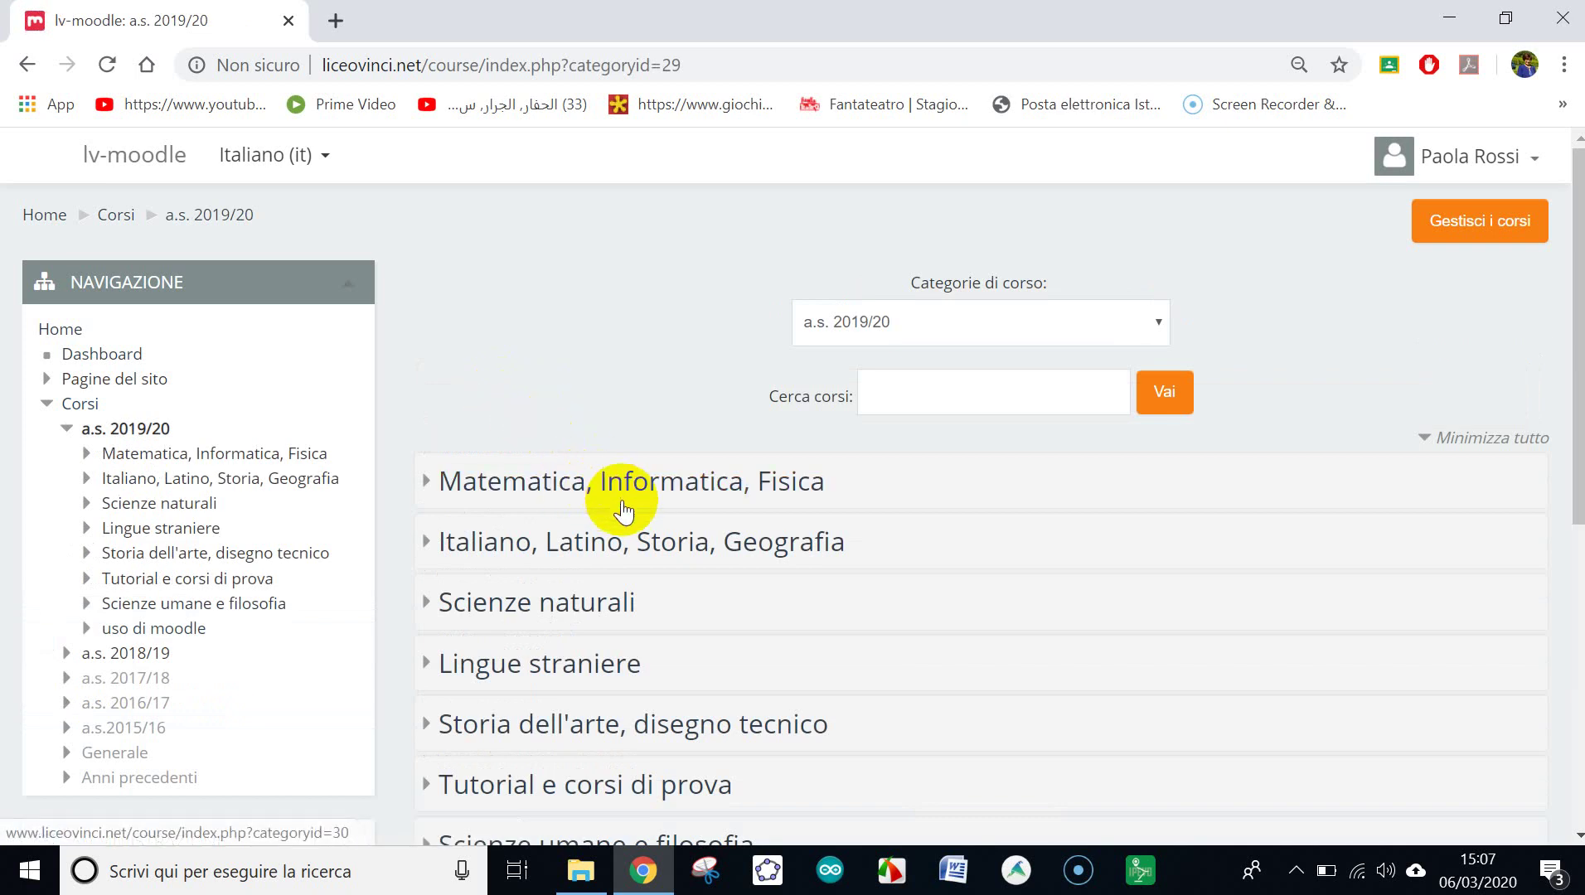
left_click(657, 496)
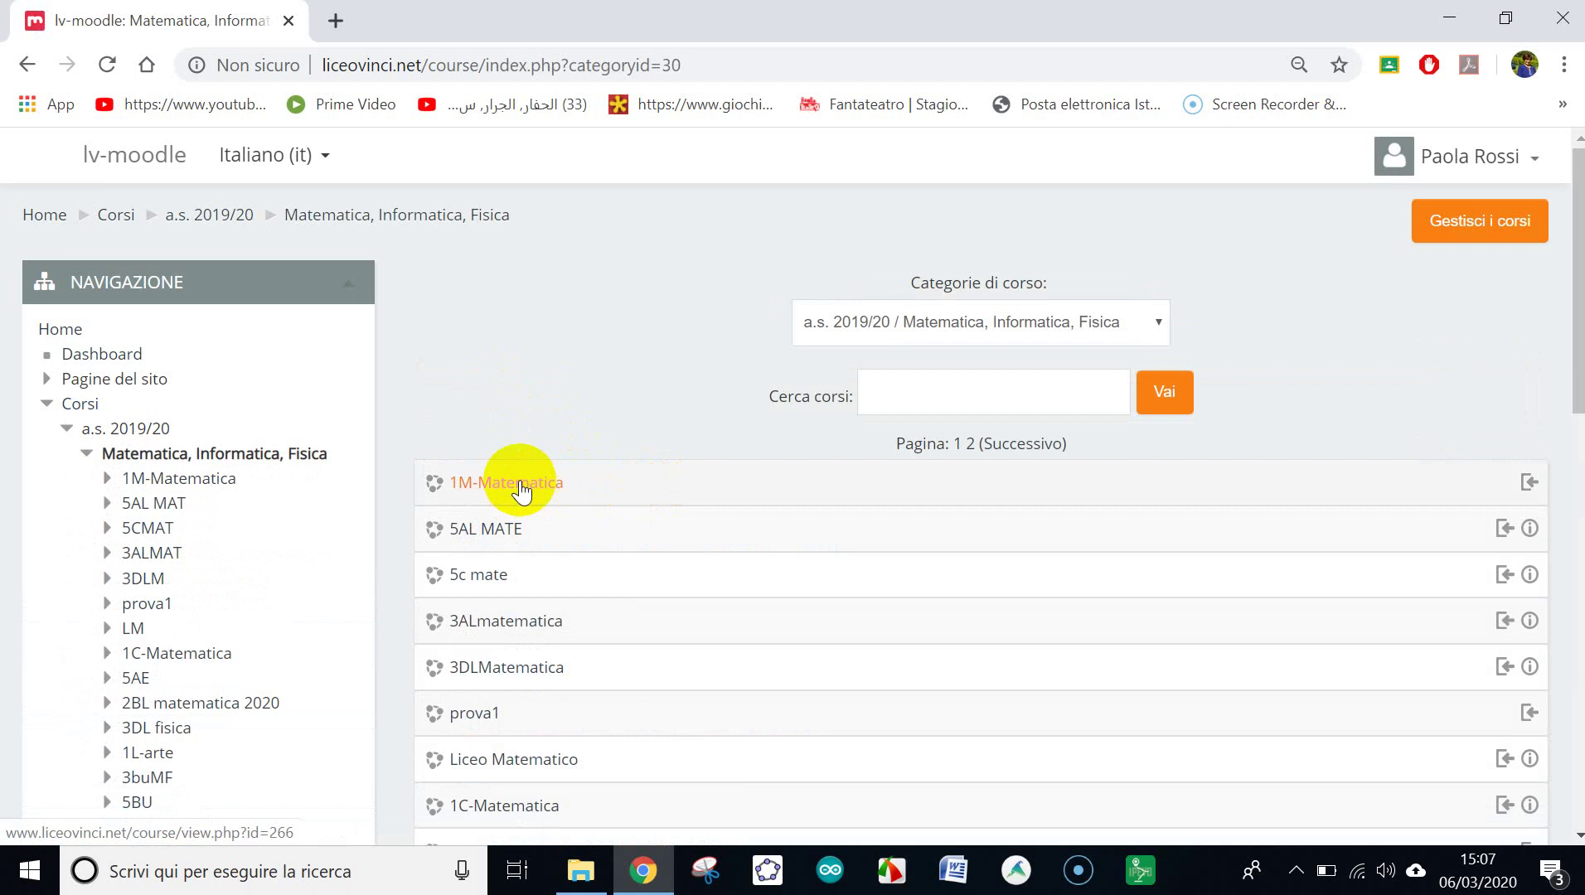
left_click(521, 488)
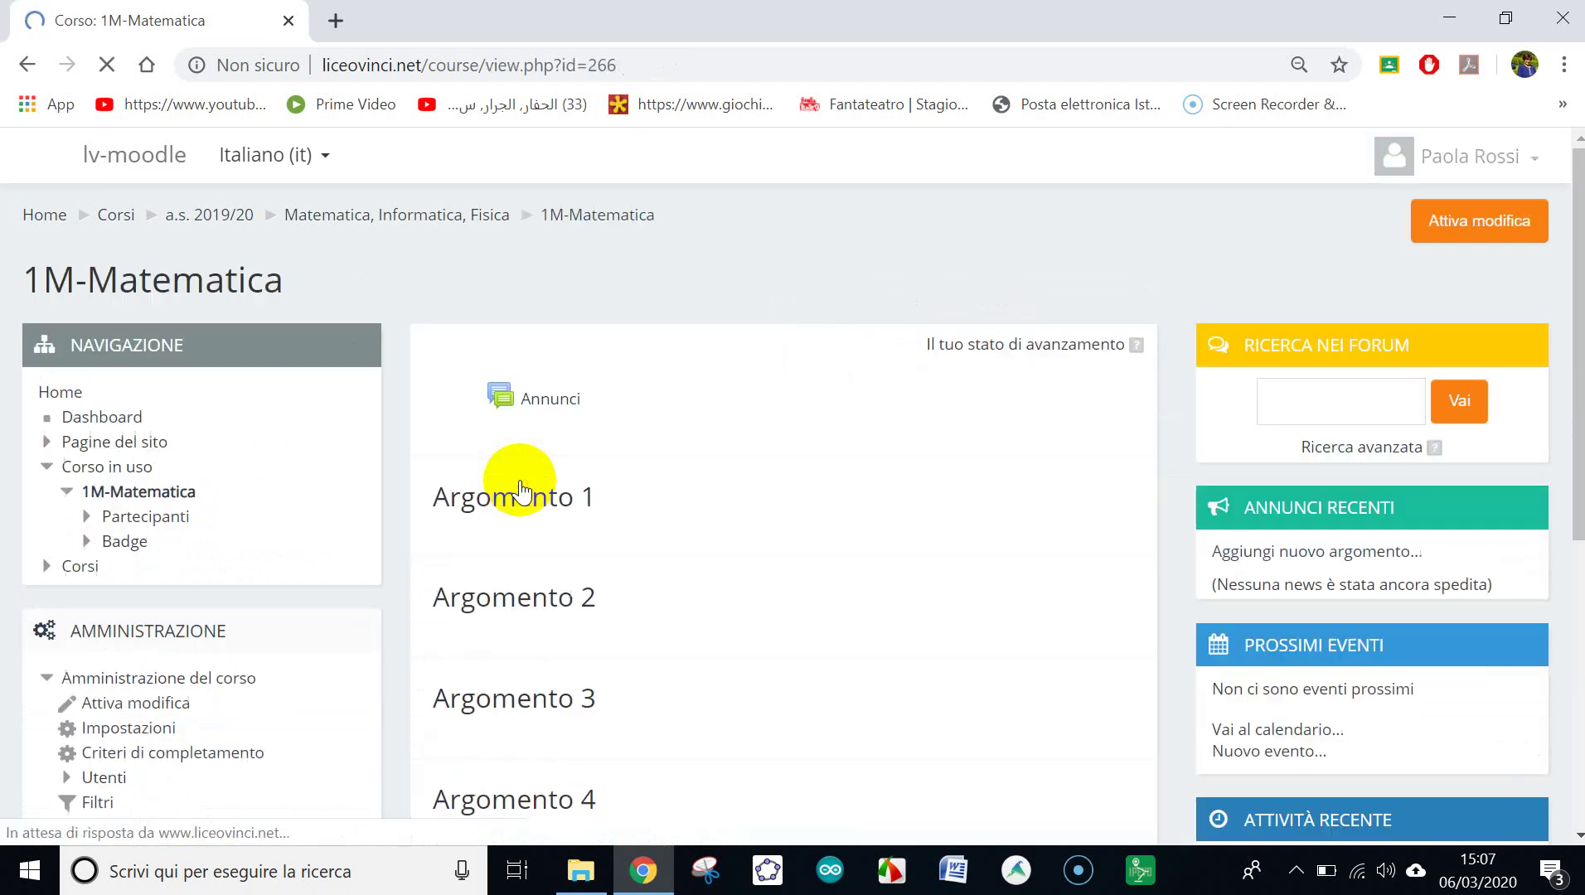
scroll(577, 443, "down", 1)
scroll(581, 452, "down", 2)
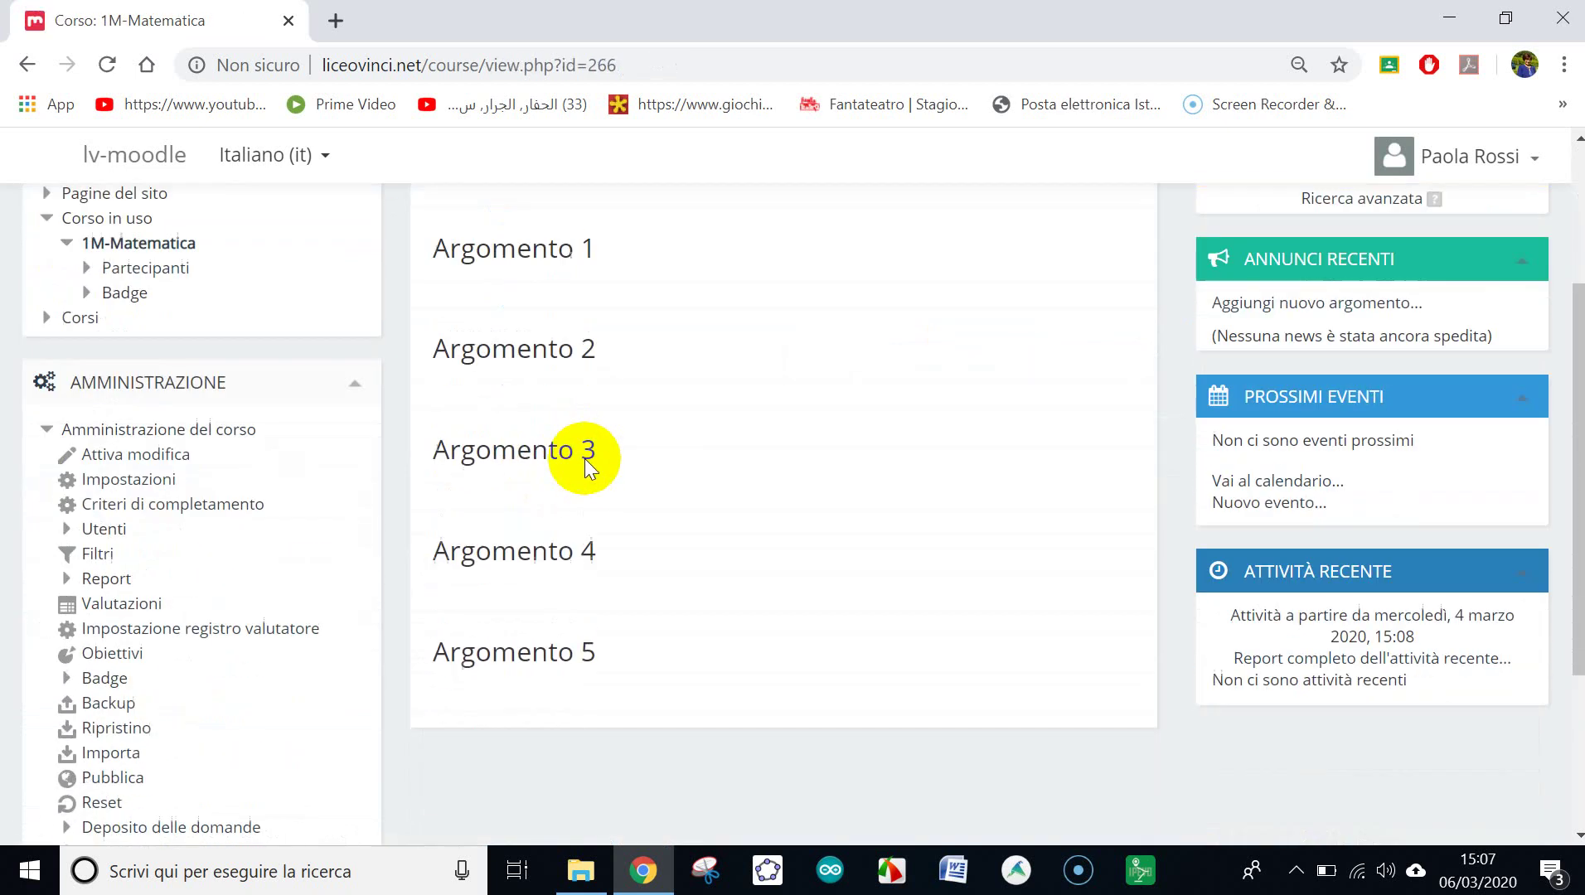
scroll(586, 457, "up", 2)
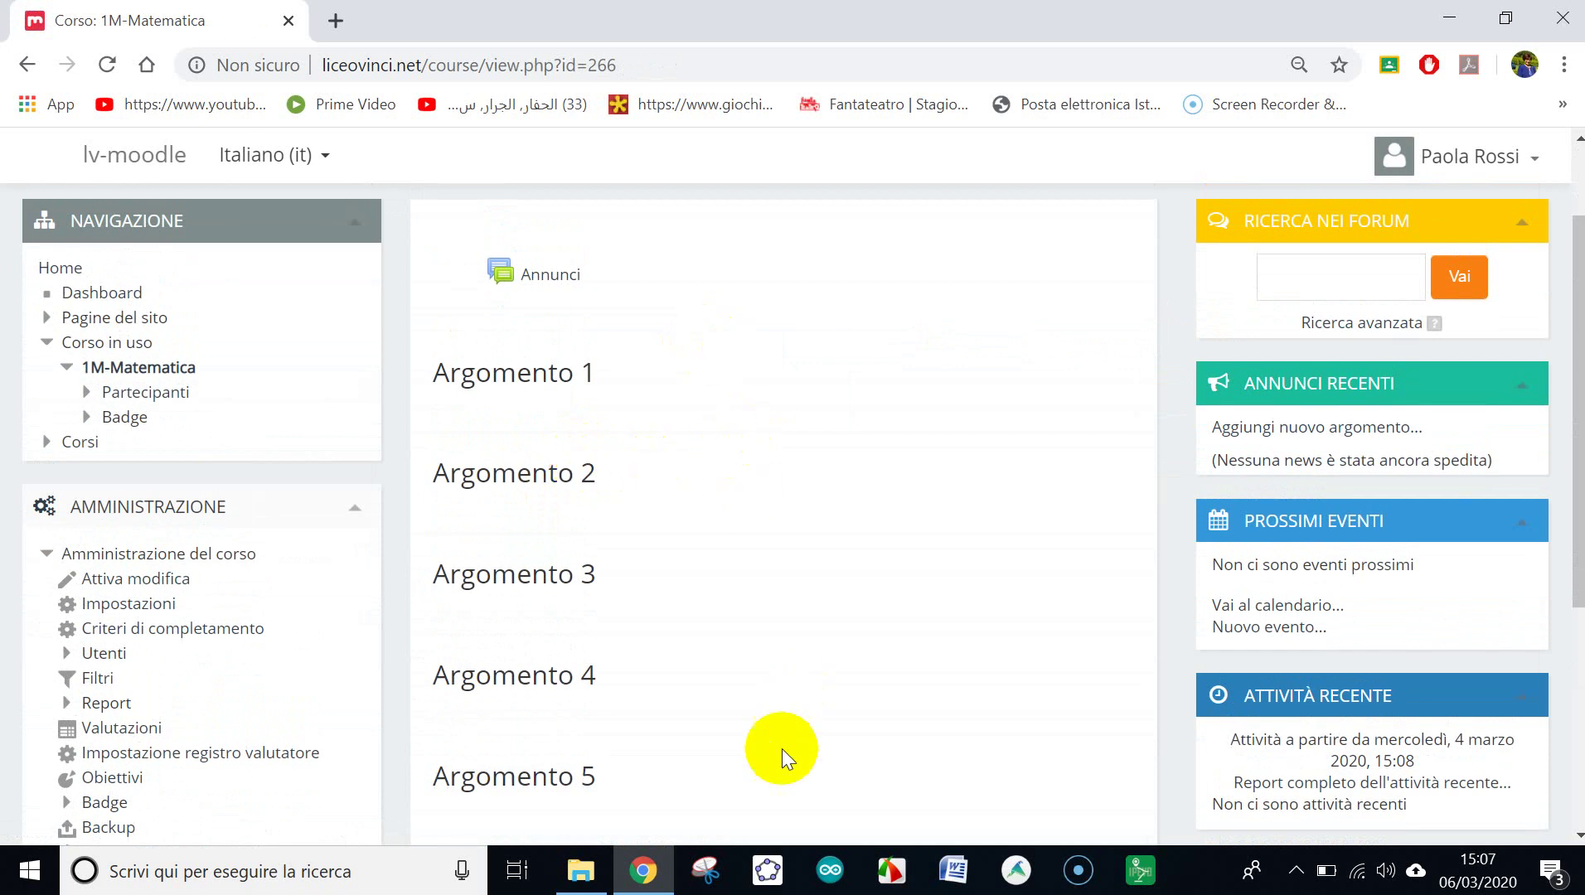
scroll(783, 738, "down", 2)
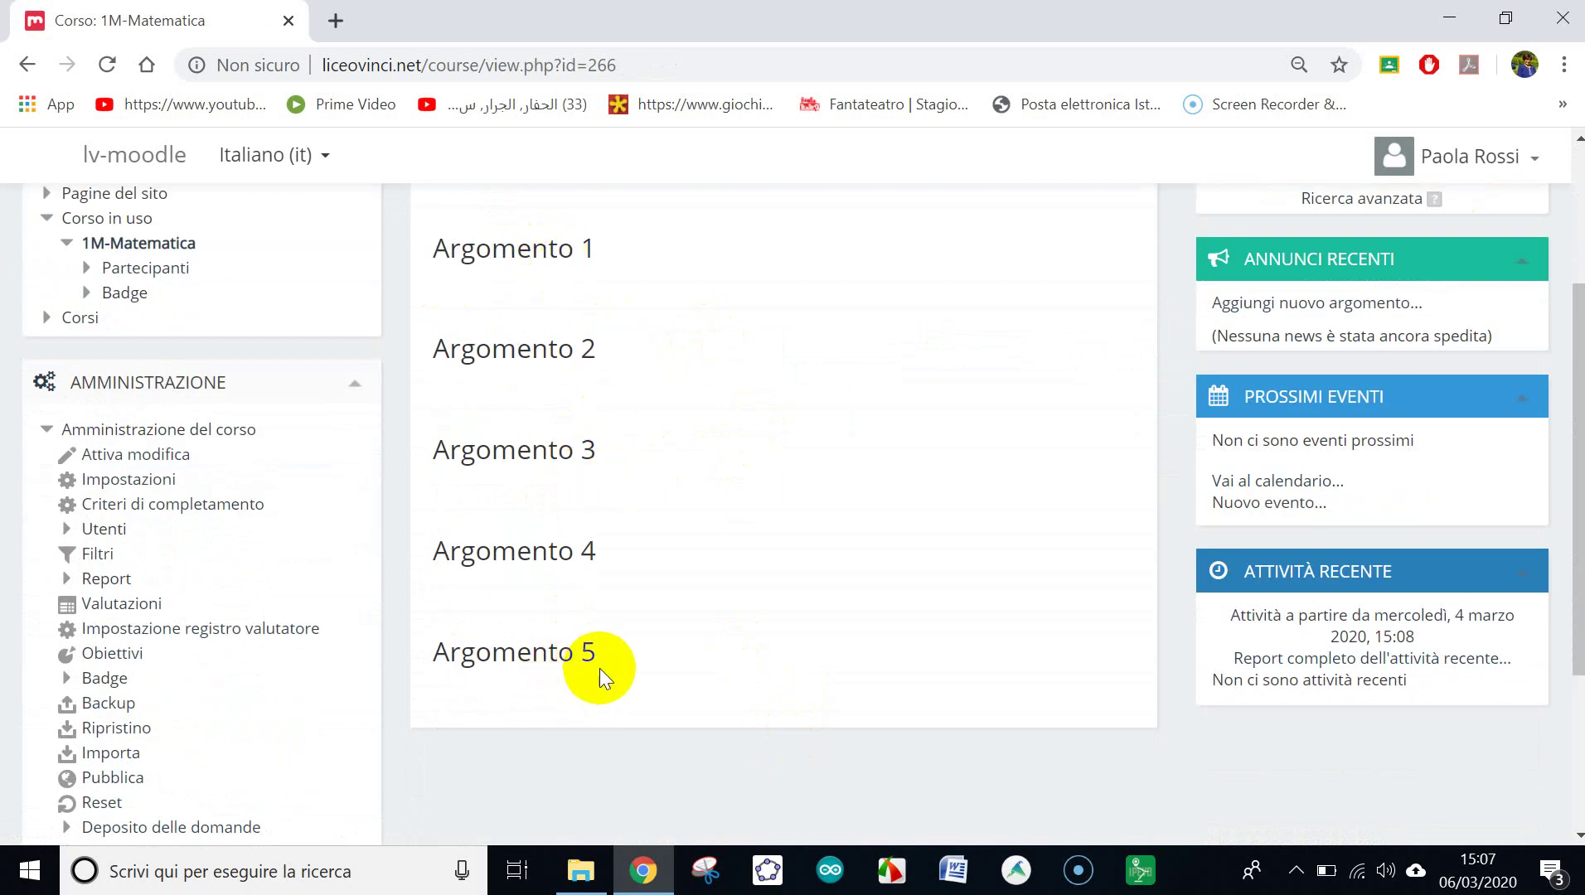
Start enrolling users in the course and set the role to assign to Docente
left_click(95, 539)
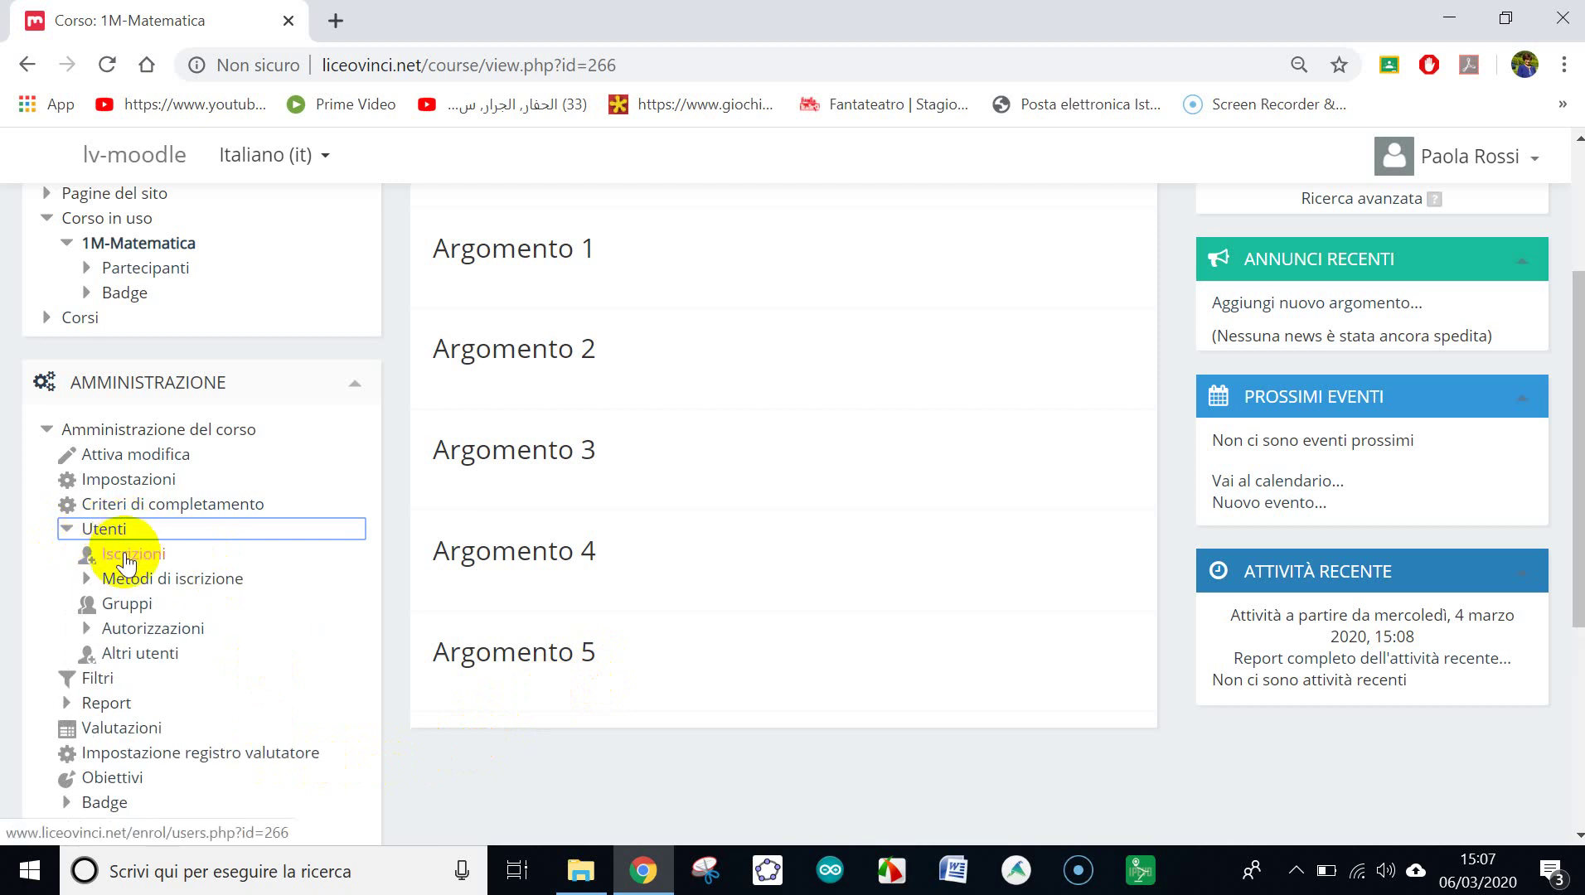
left_click(126, 557)
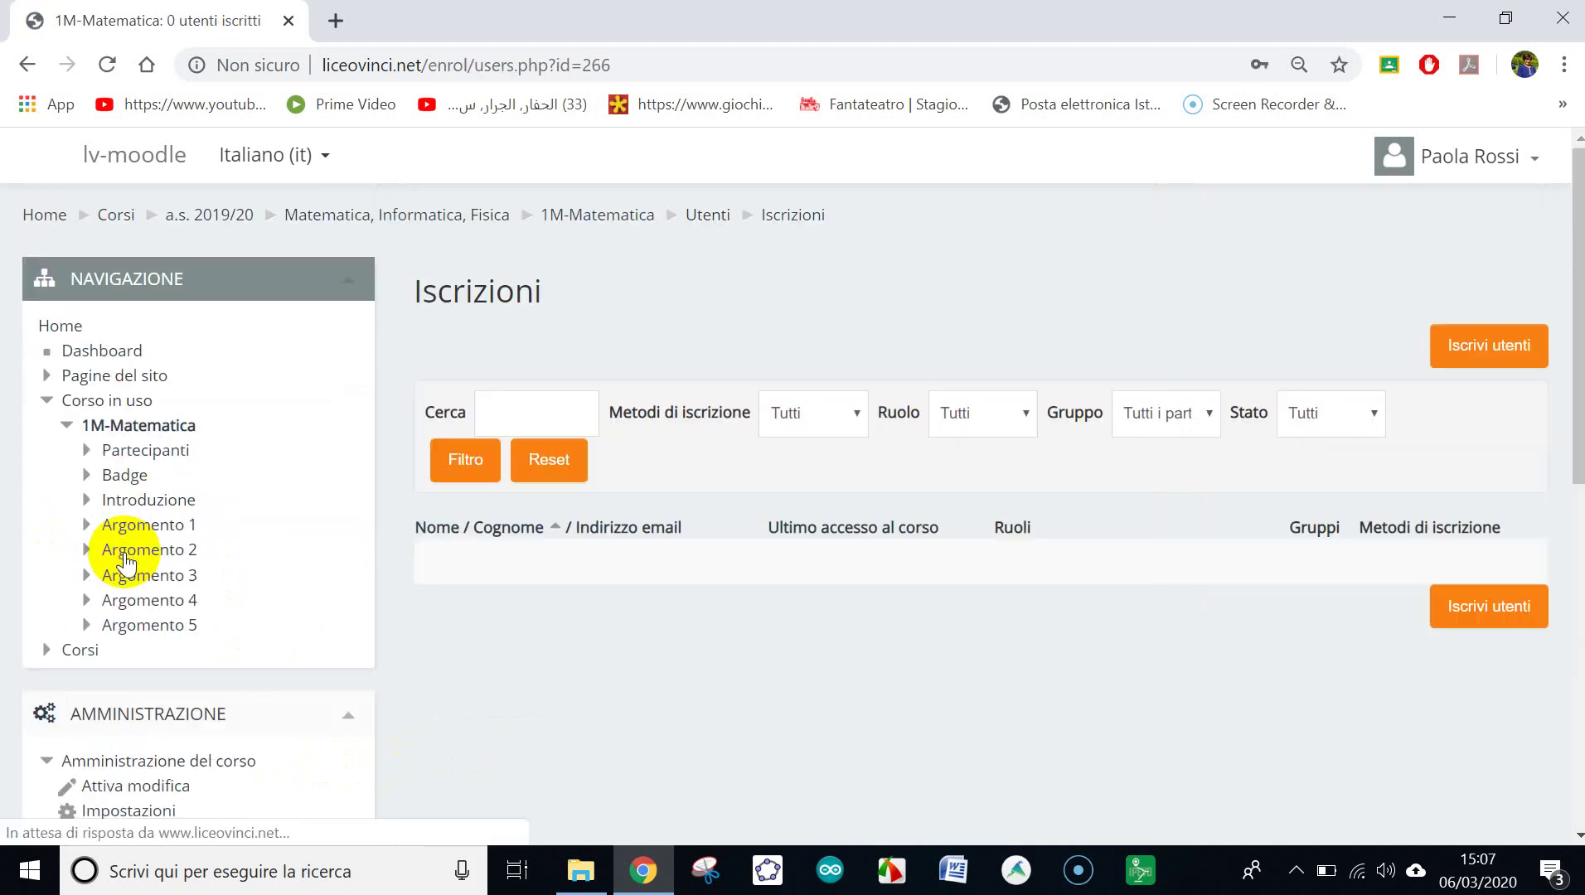
left_click(1492, 614)
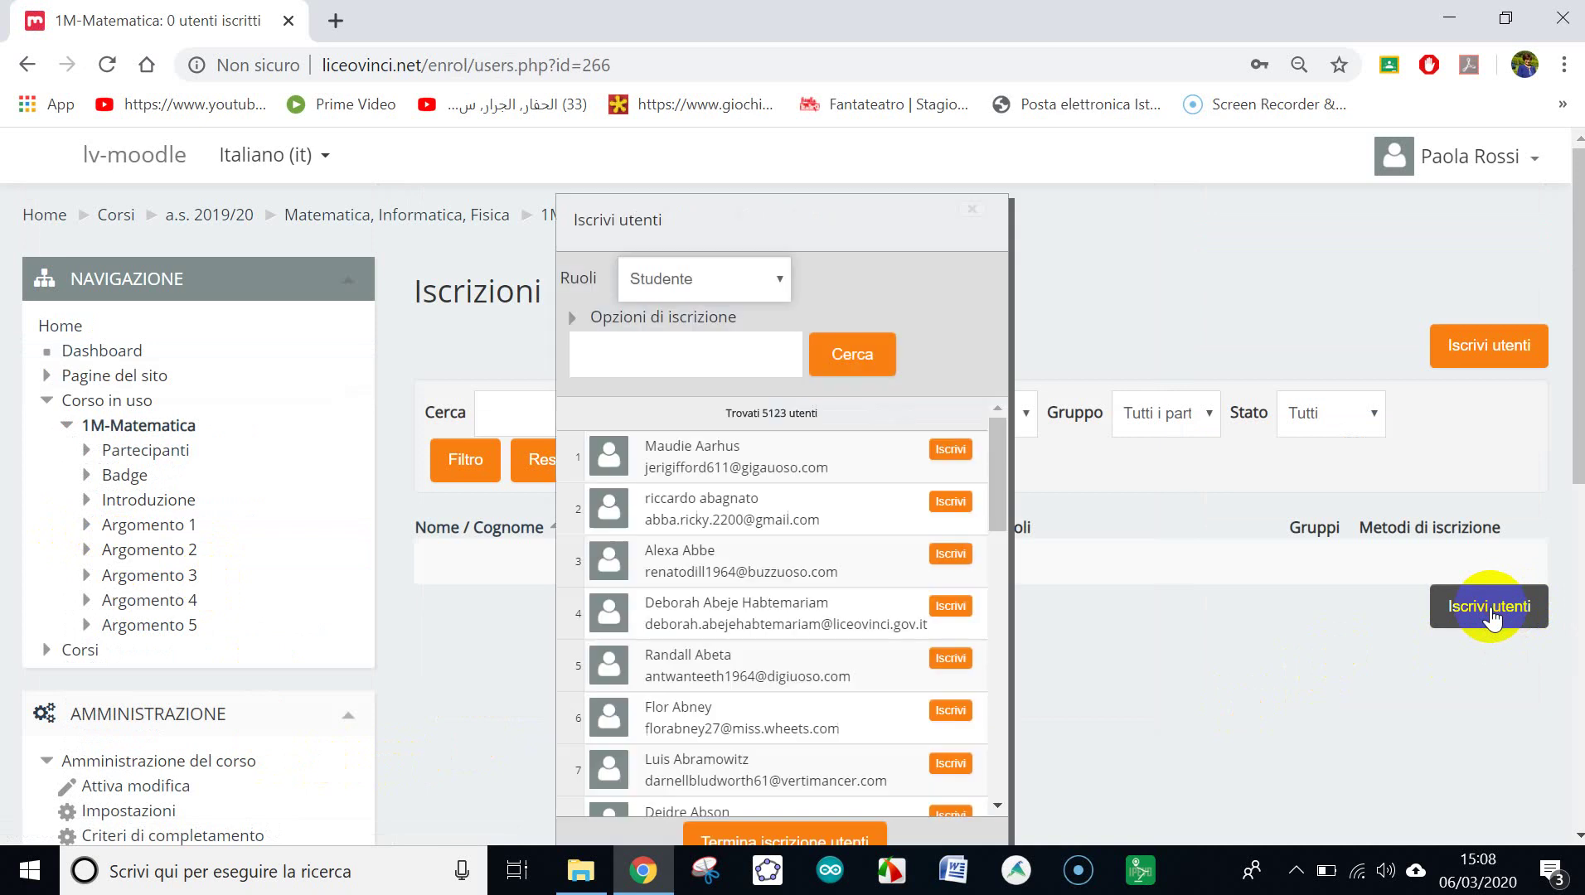
left_click(781, 282)
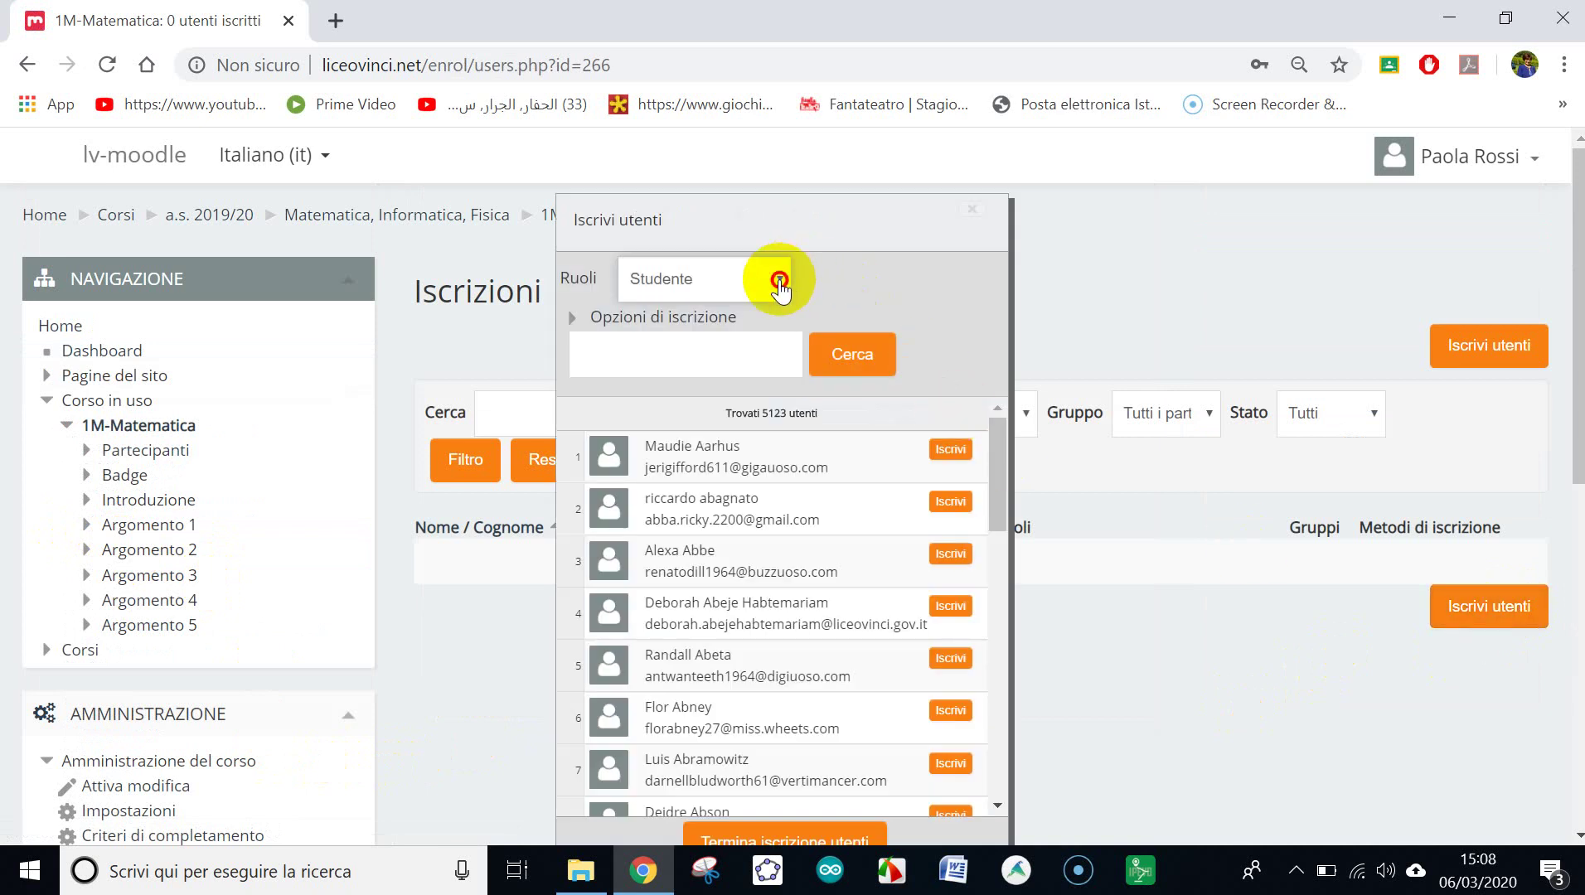
left_click(740, 404)
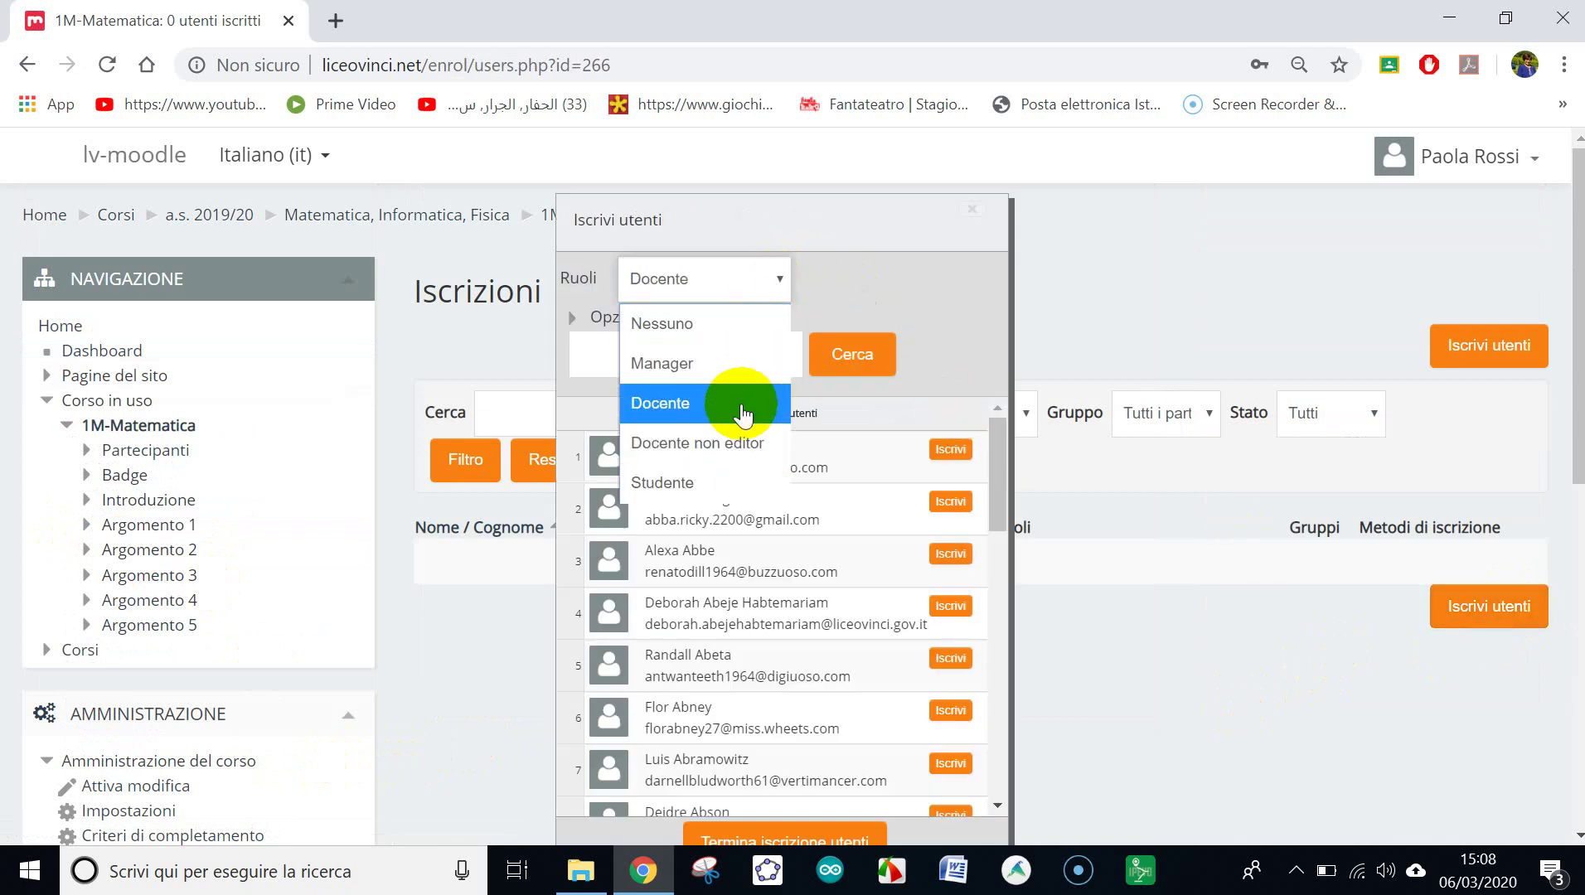
Search the users by the teacher's surname, enrol the teacher's own account in the course and finish the enrolment
left_click(751, 356)
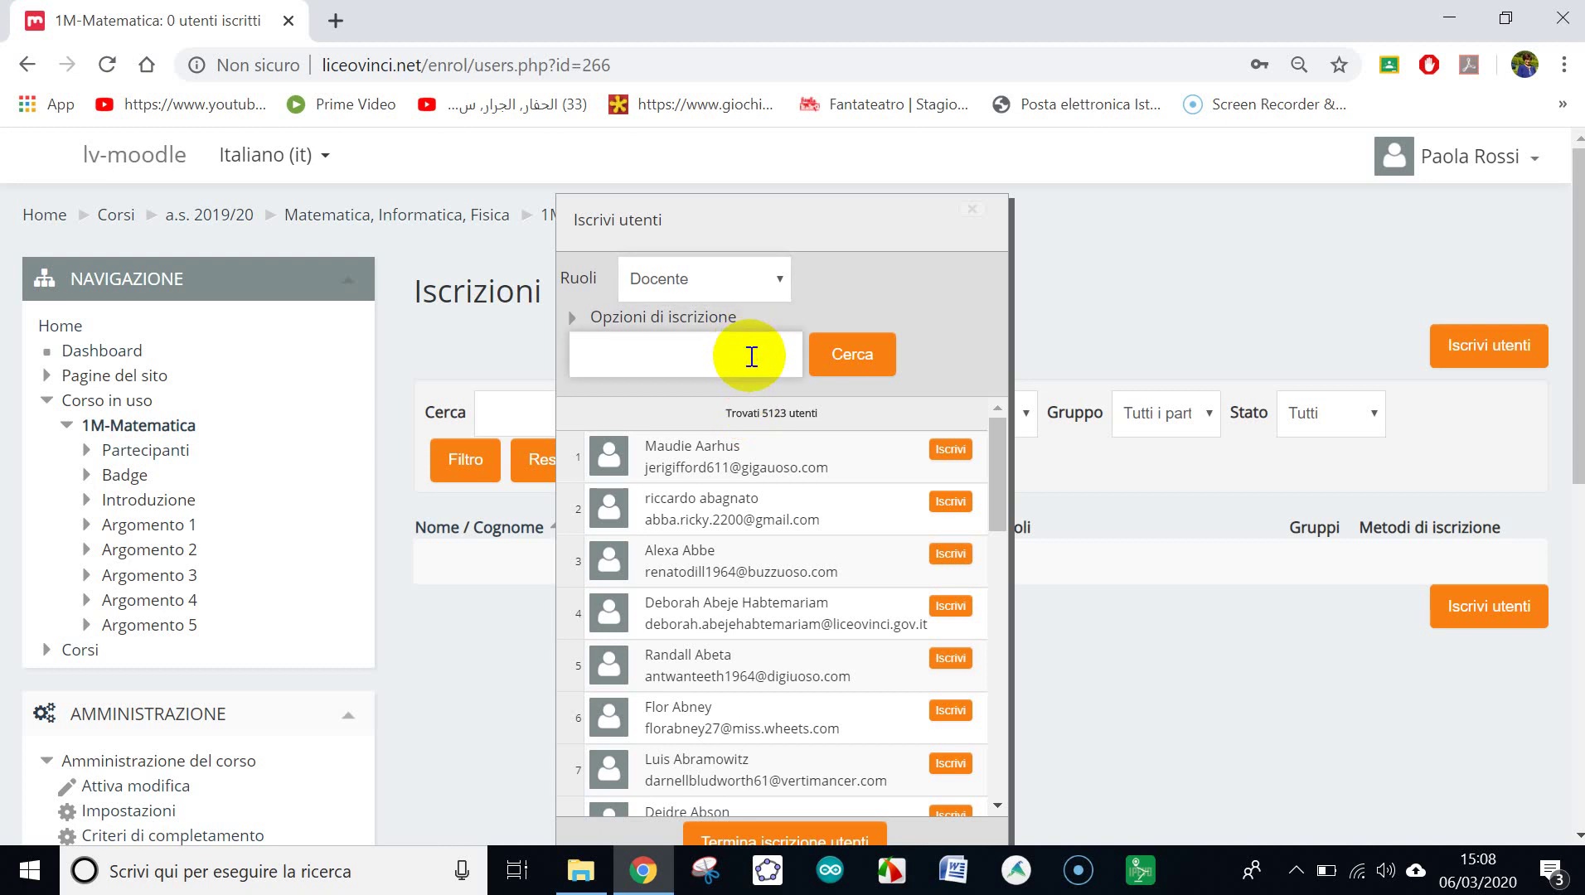
type("rossi")
left_click(862, 365)
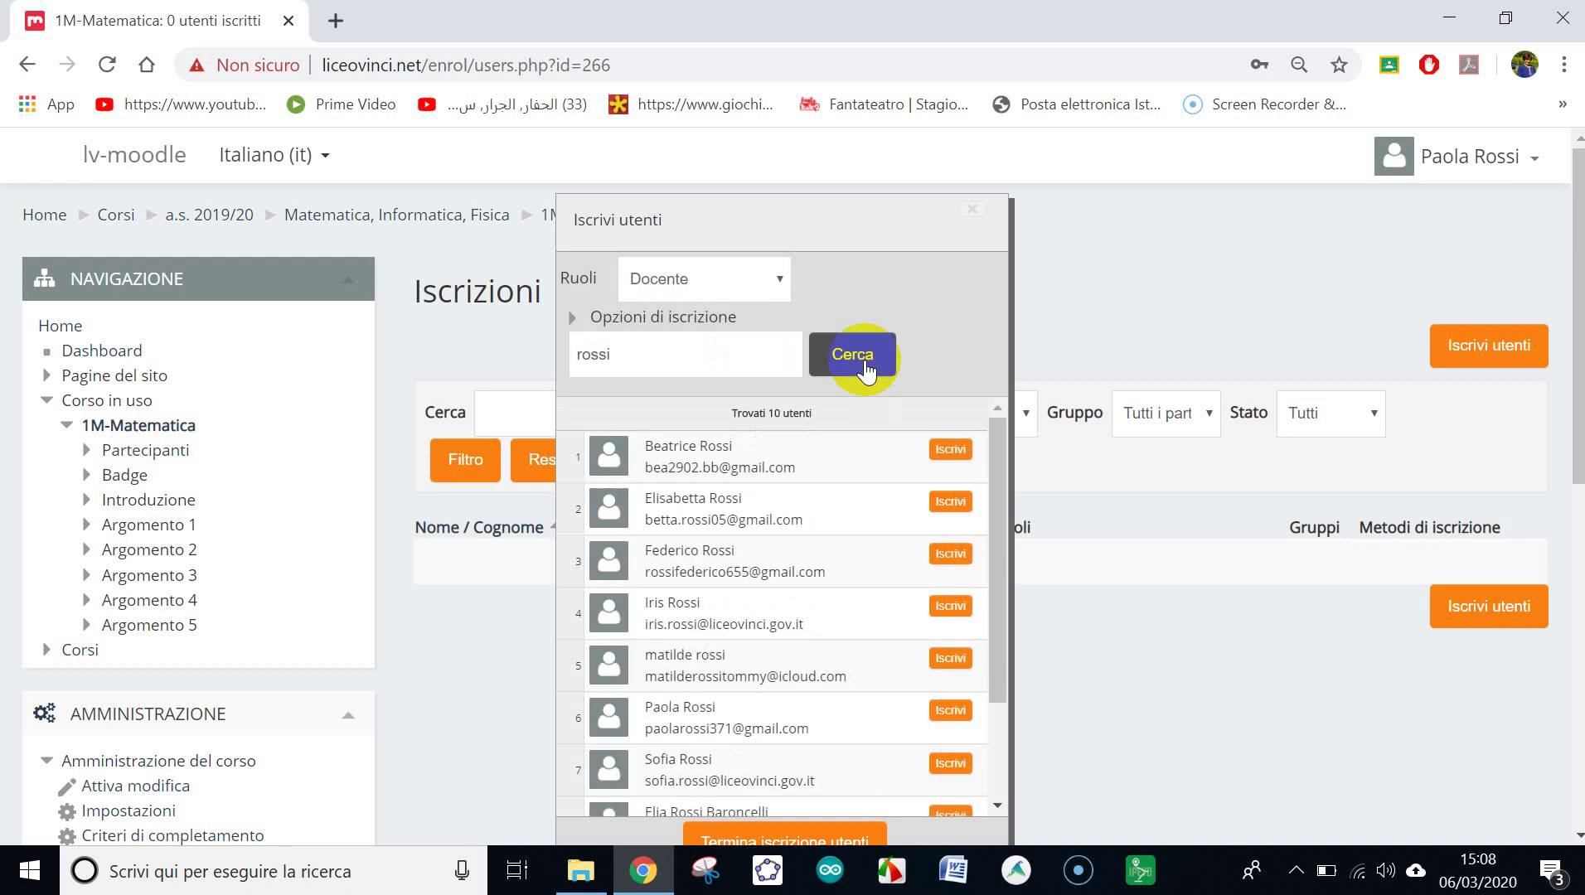
scroll(753, 471, "down", 3)
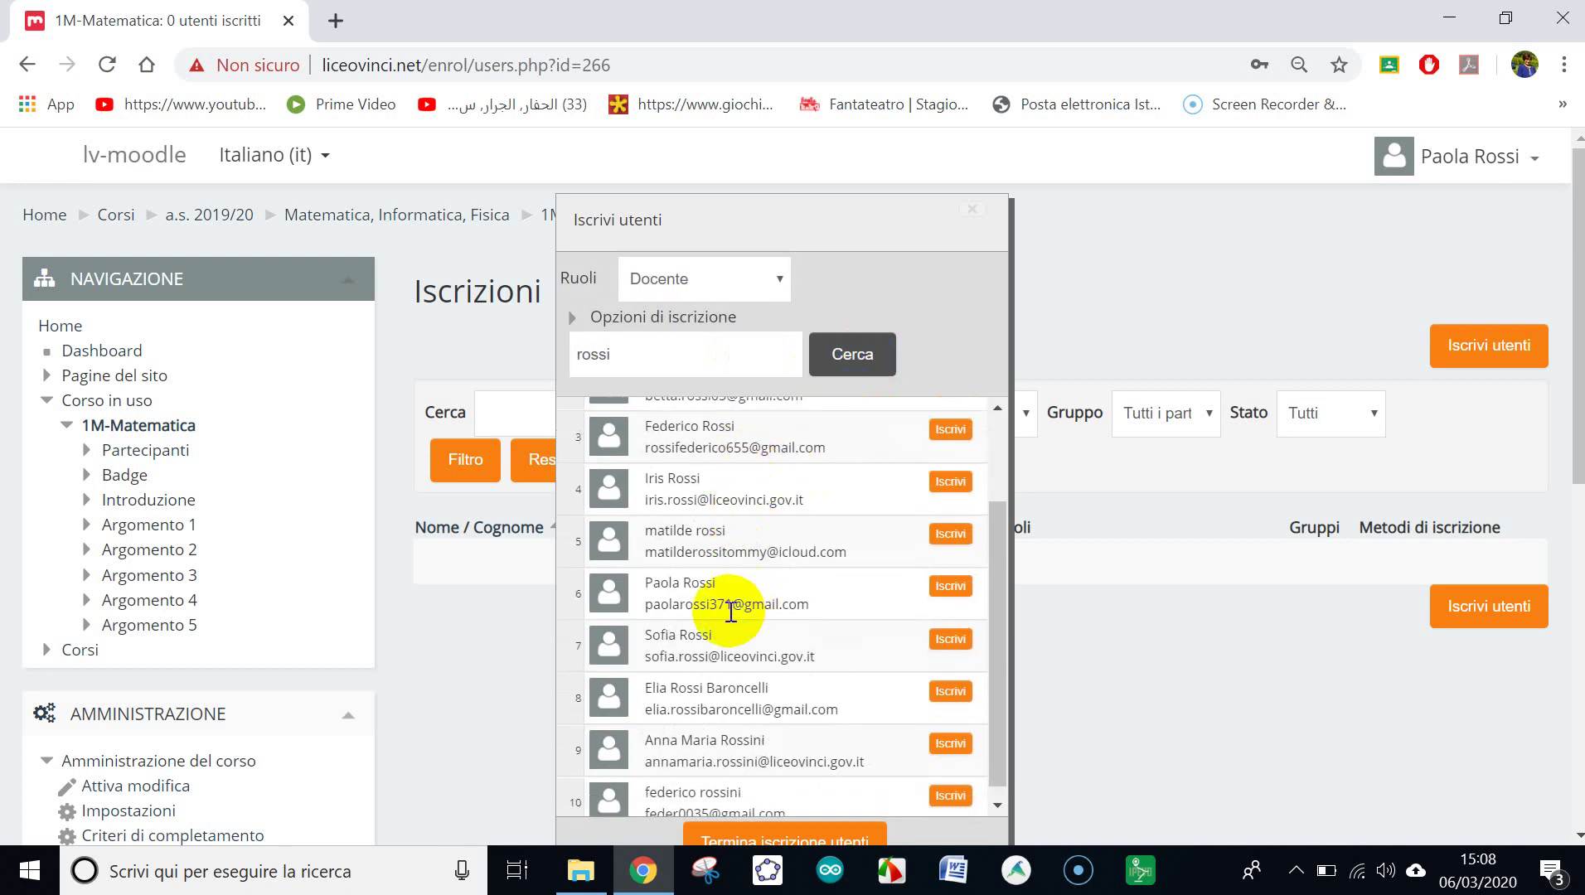
left_click(951, 588)
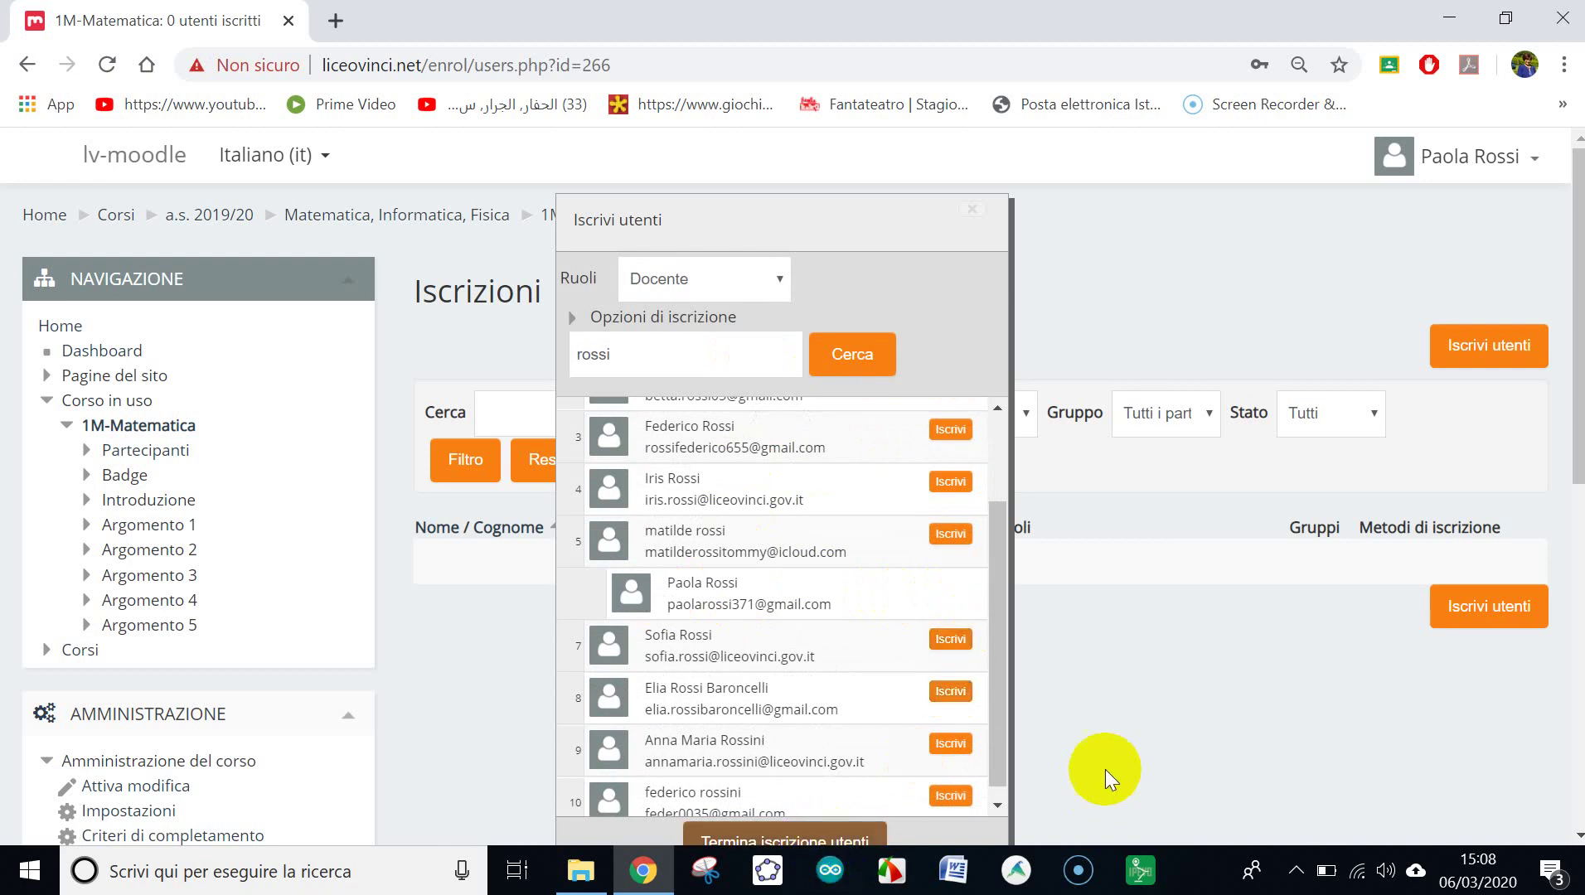
scroll(1105, 762, "down", 1)
scroll(1104, 752, "down", 1)
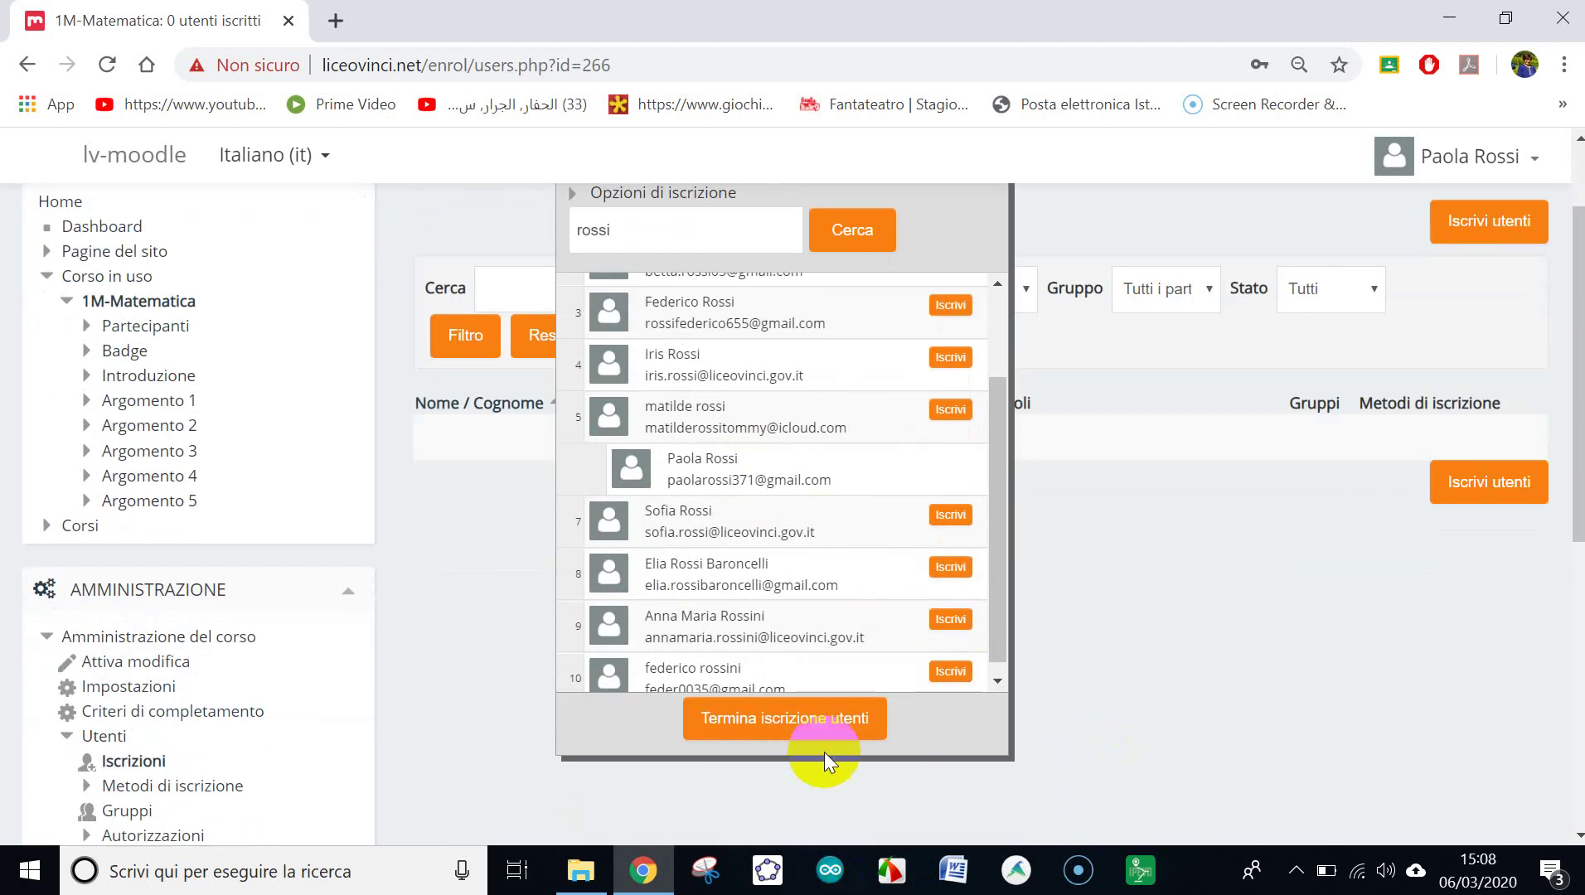
left_click(776, 719)
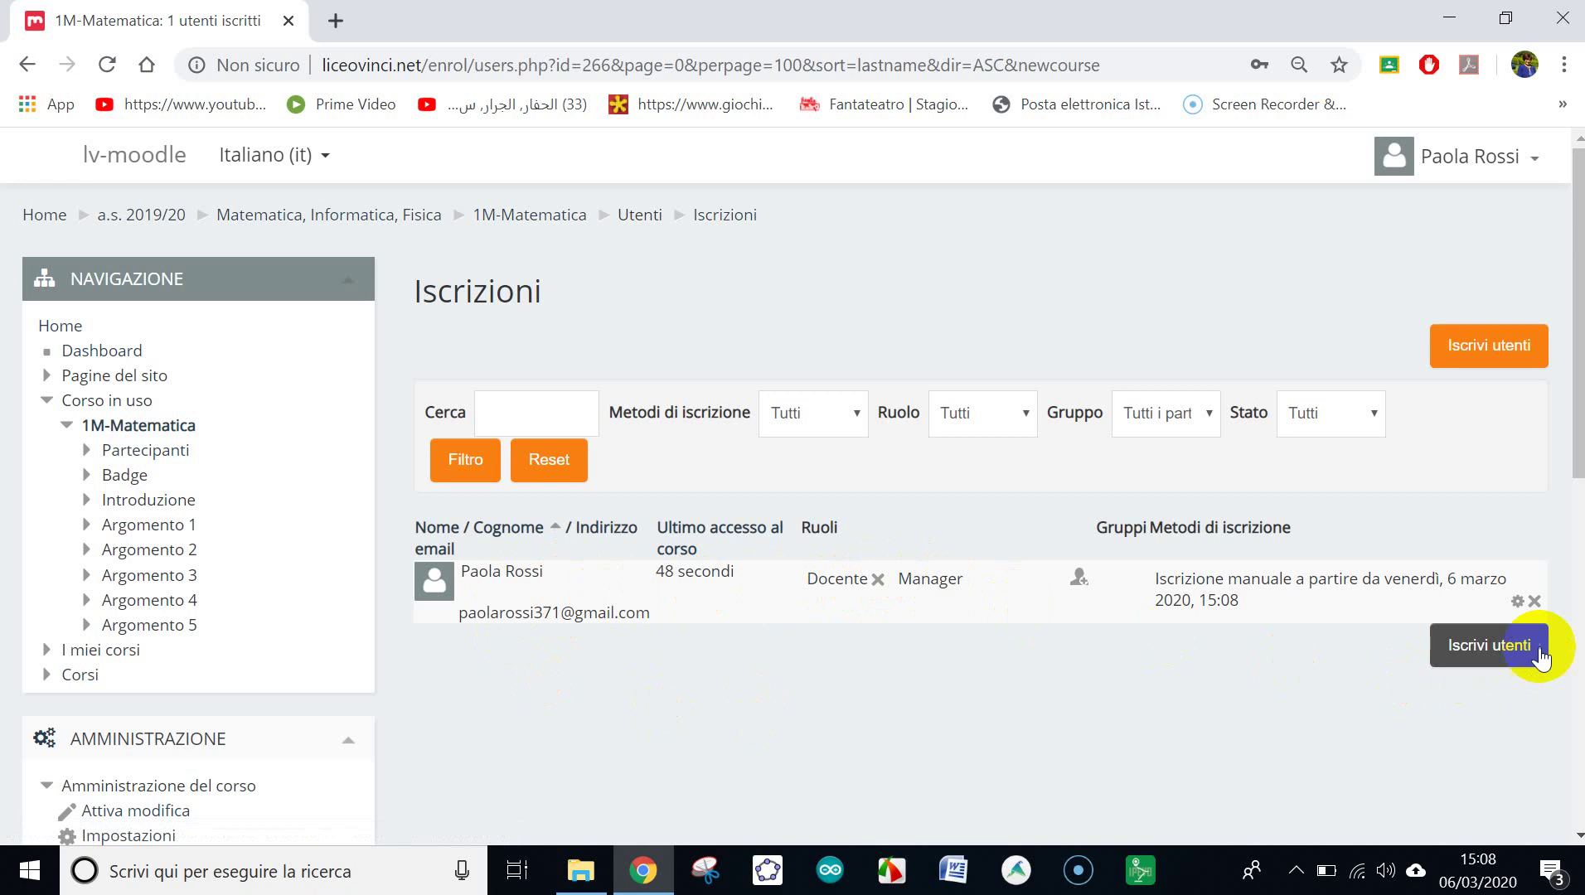
Return to the 1M-Matematica course page and turn editing on
left_click(1484, 651)
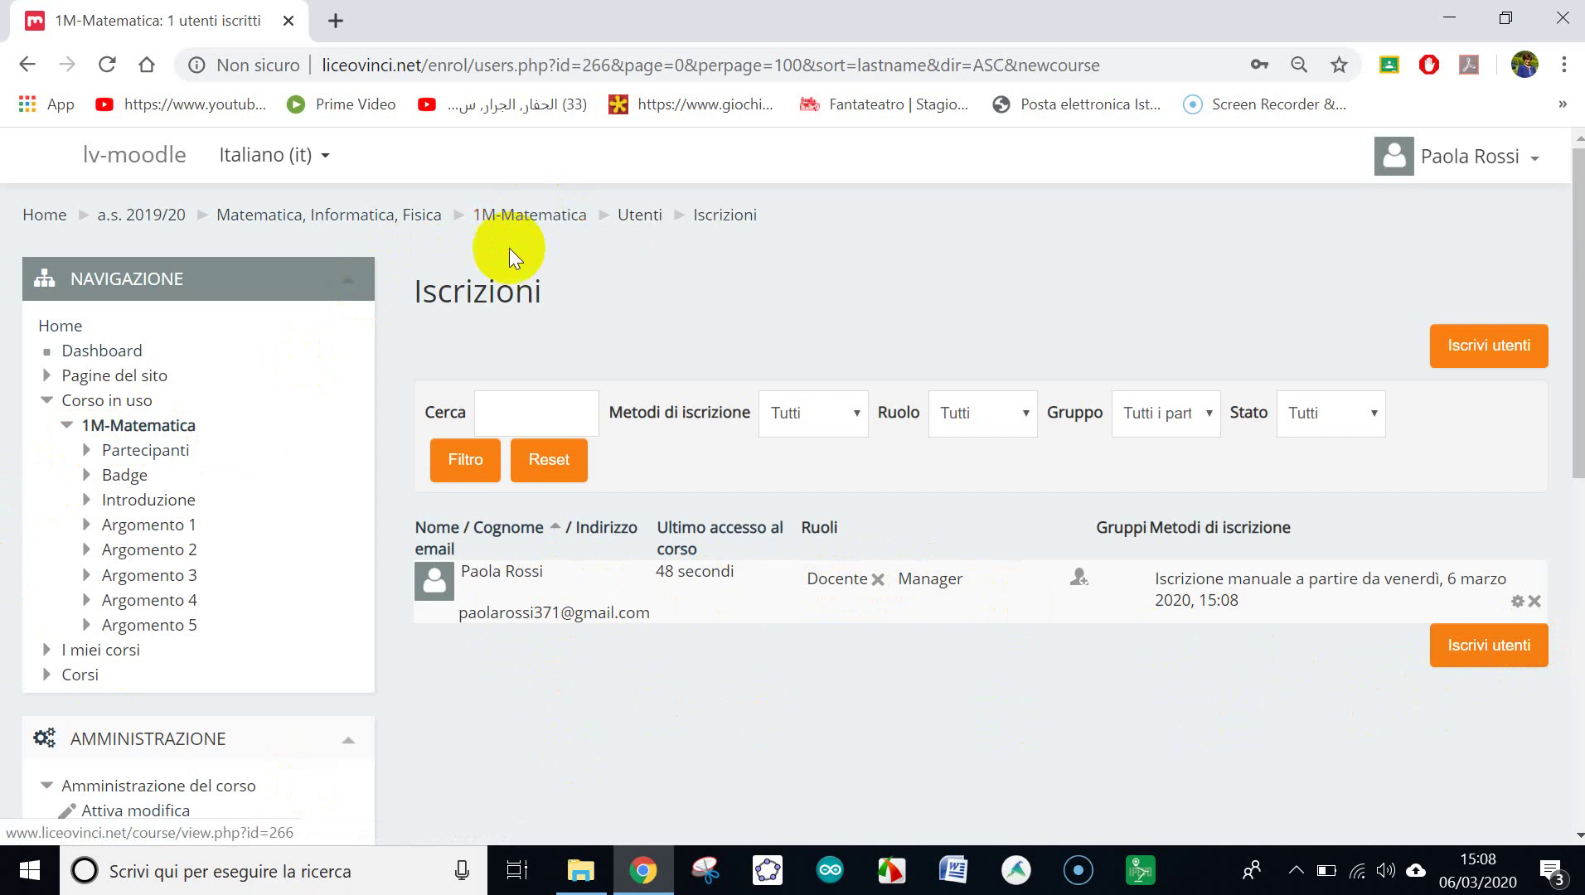
left_click(158, 428)
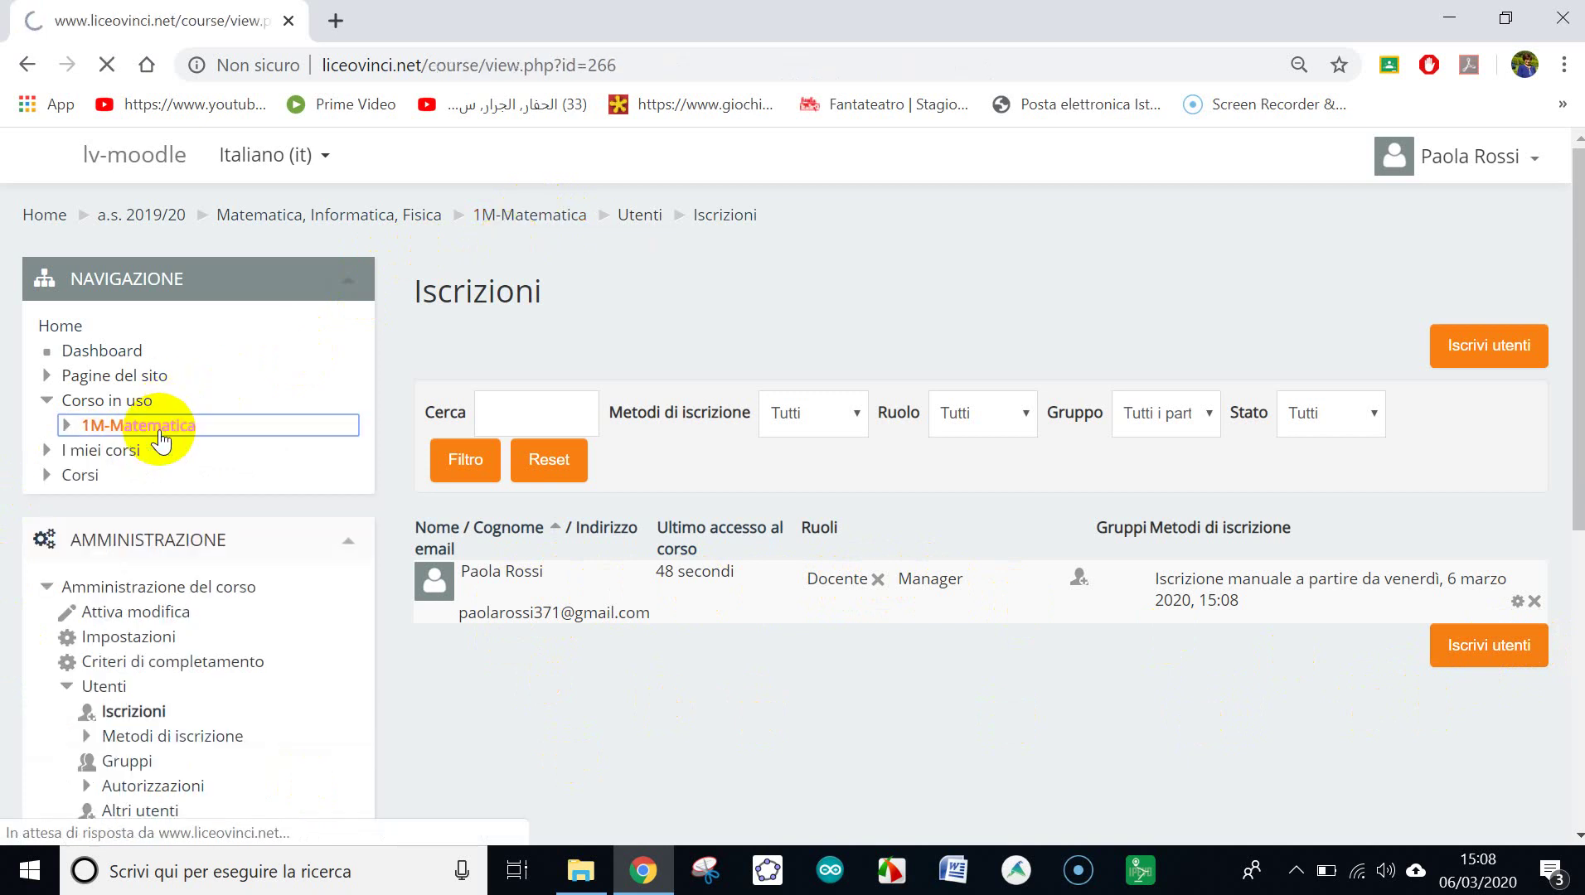
scroll(674, 323, "down", 1)
scroll(674, 323, "up", 1)
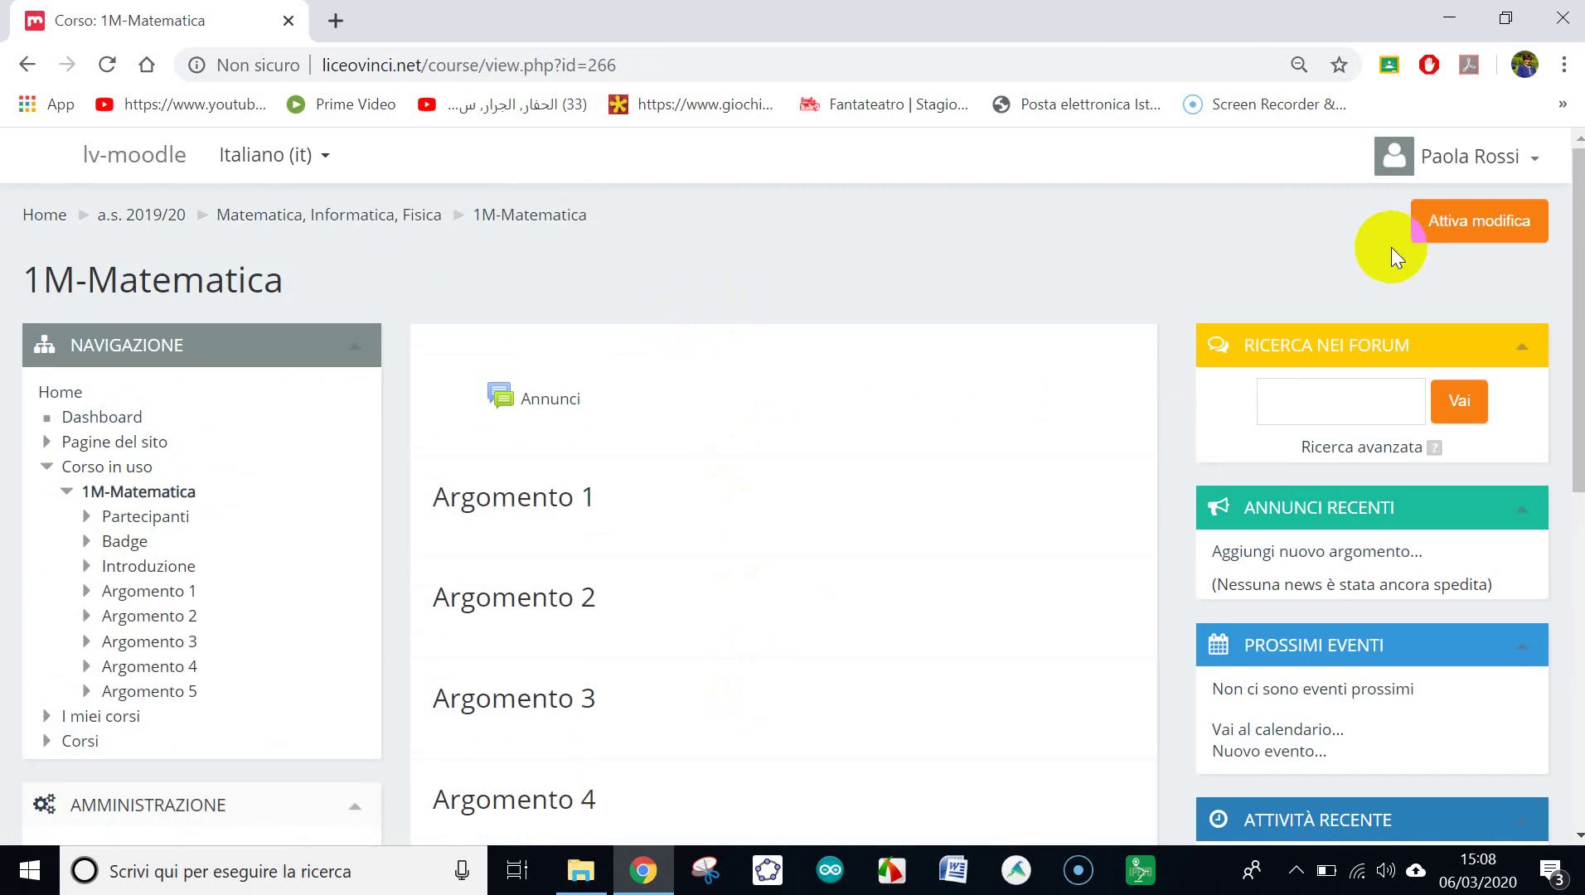
left_click(1485, 233)
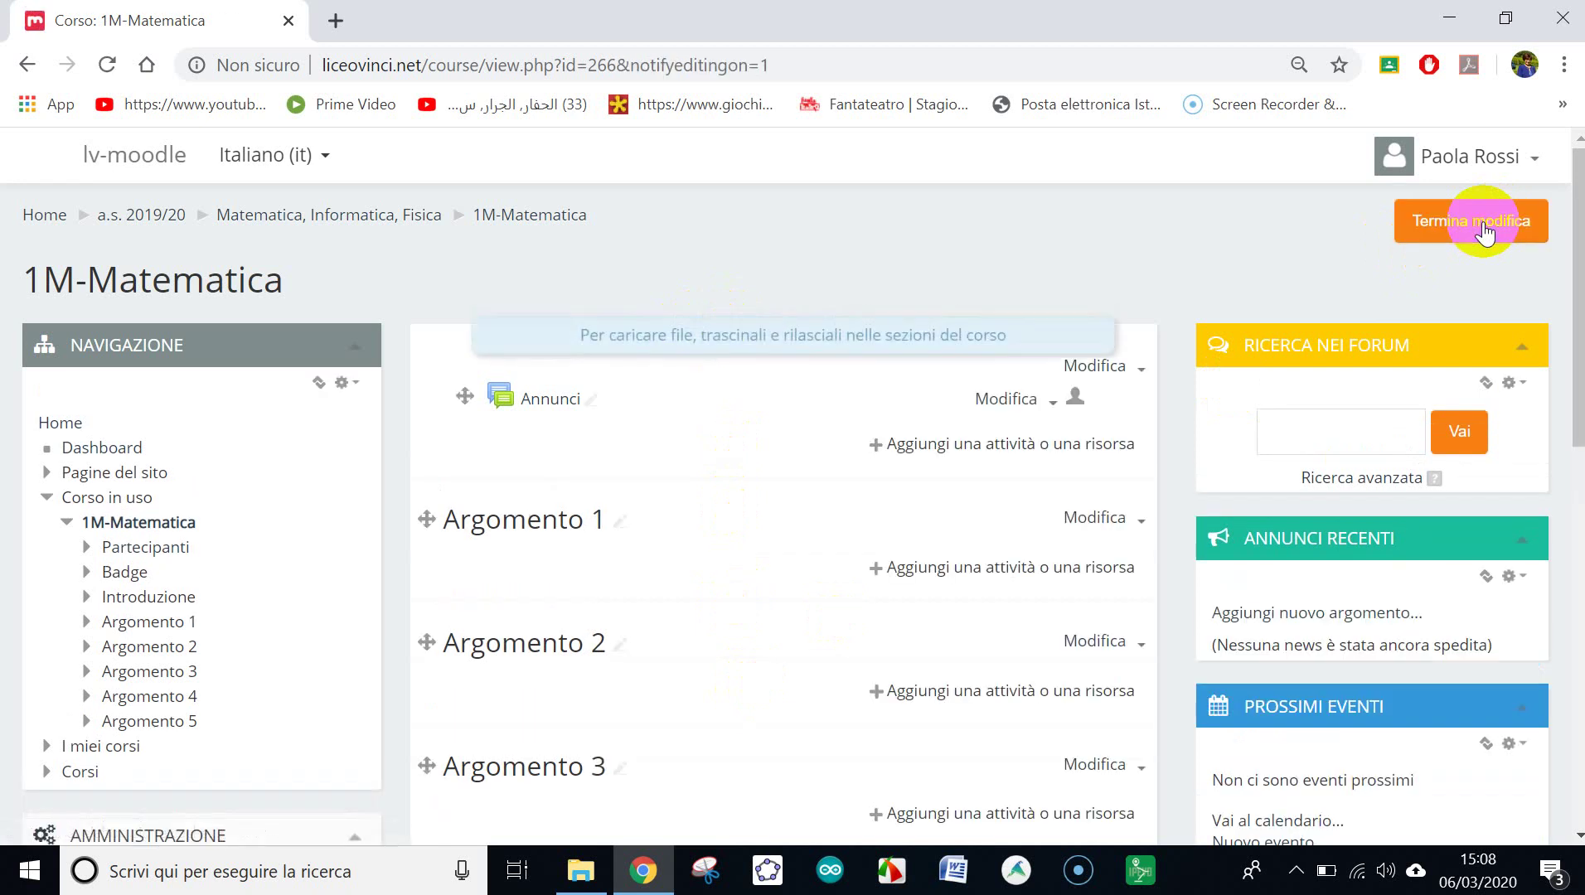
Rename the course section Argomento 1 as Monomi
left_click(620, 521)
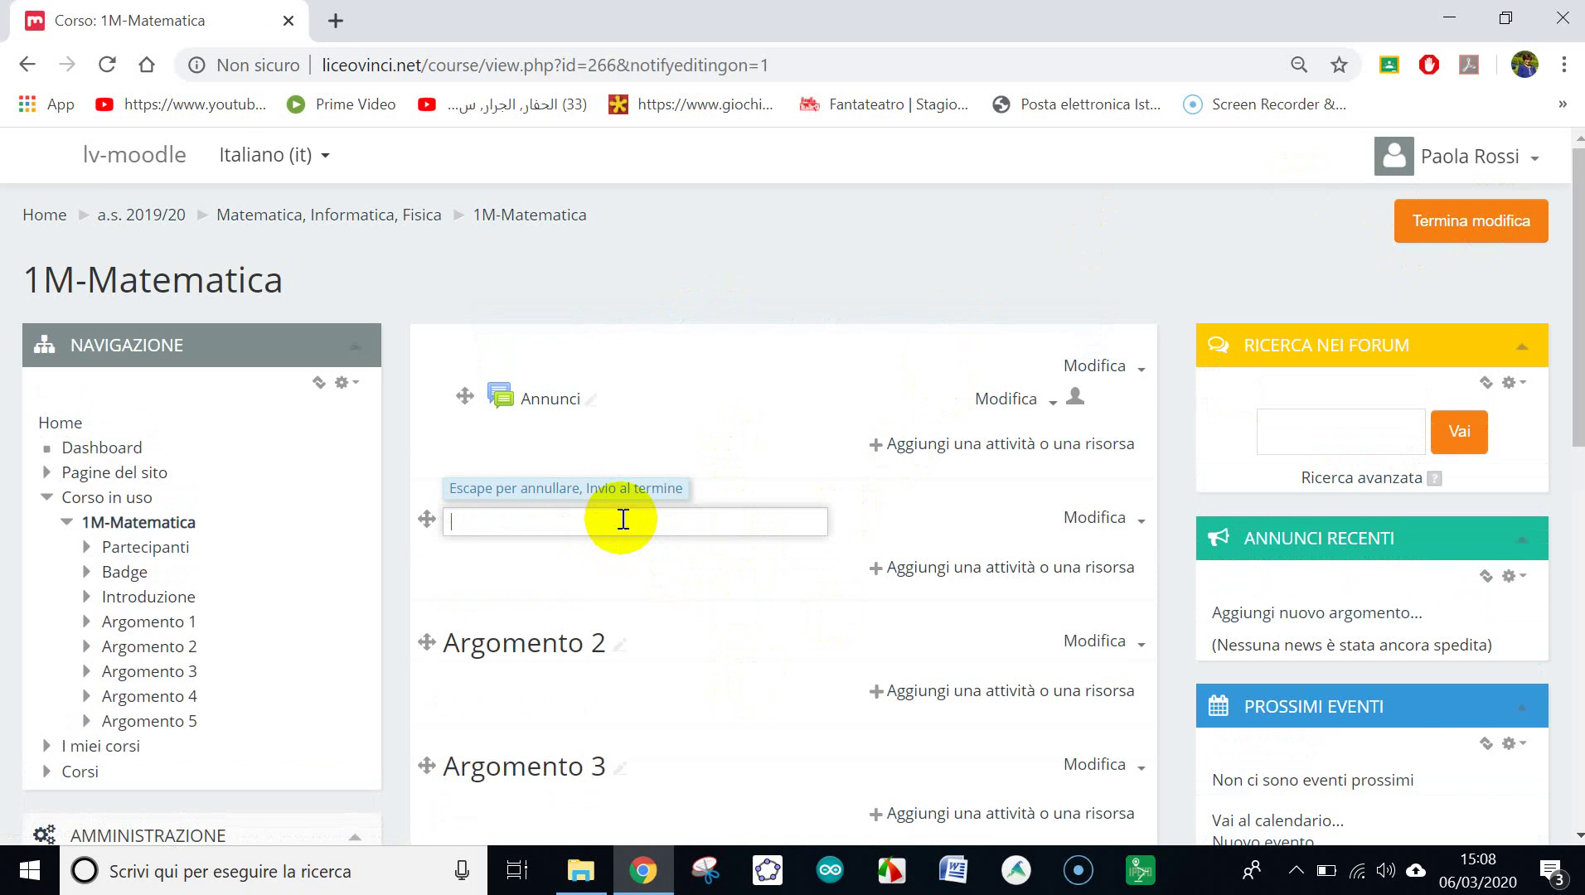
type("Moni")
type("mi")
key("Return")
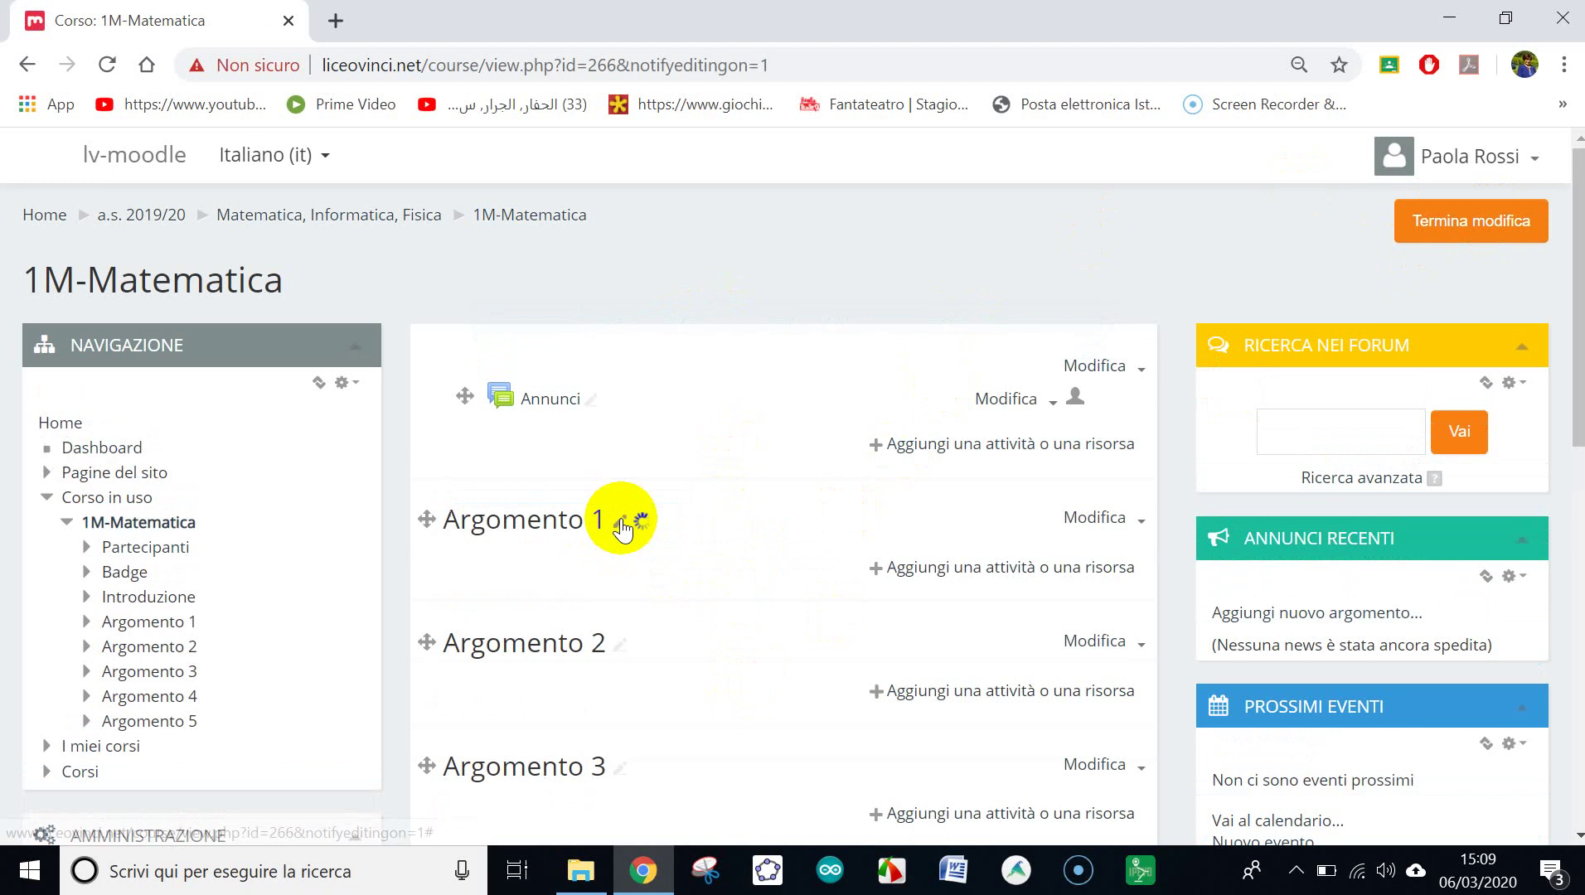
Rename the course section Argomento 2 as Polinomi
left_click(623, 647)
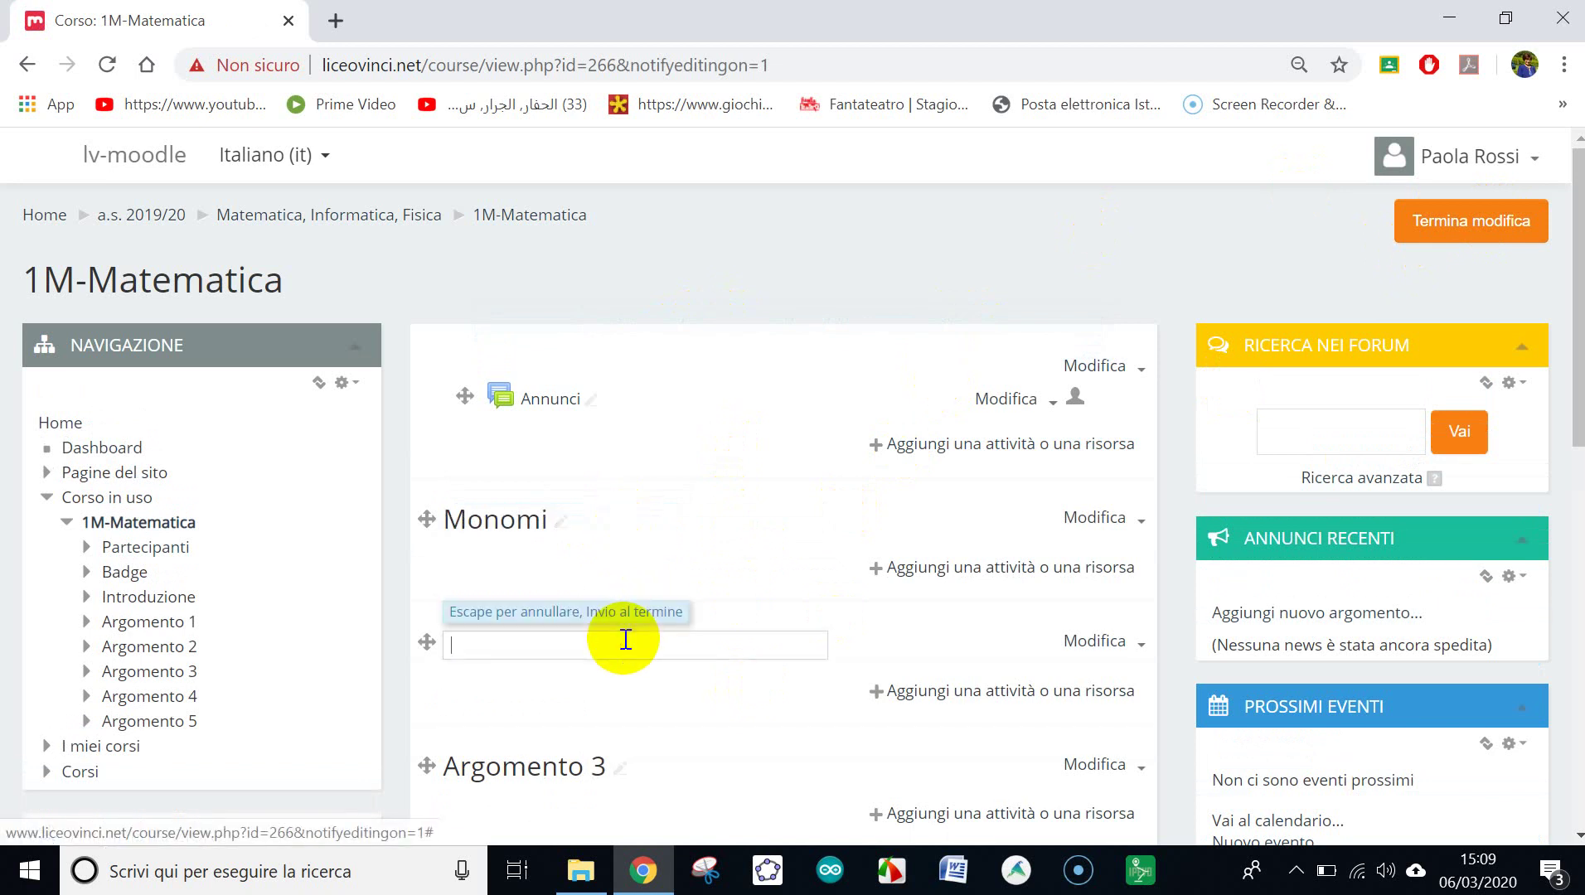
type("Po")
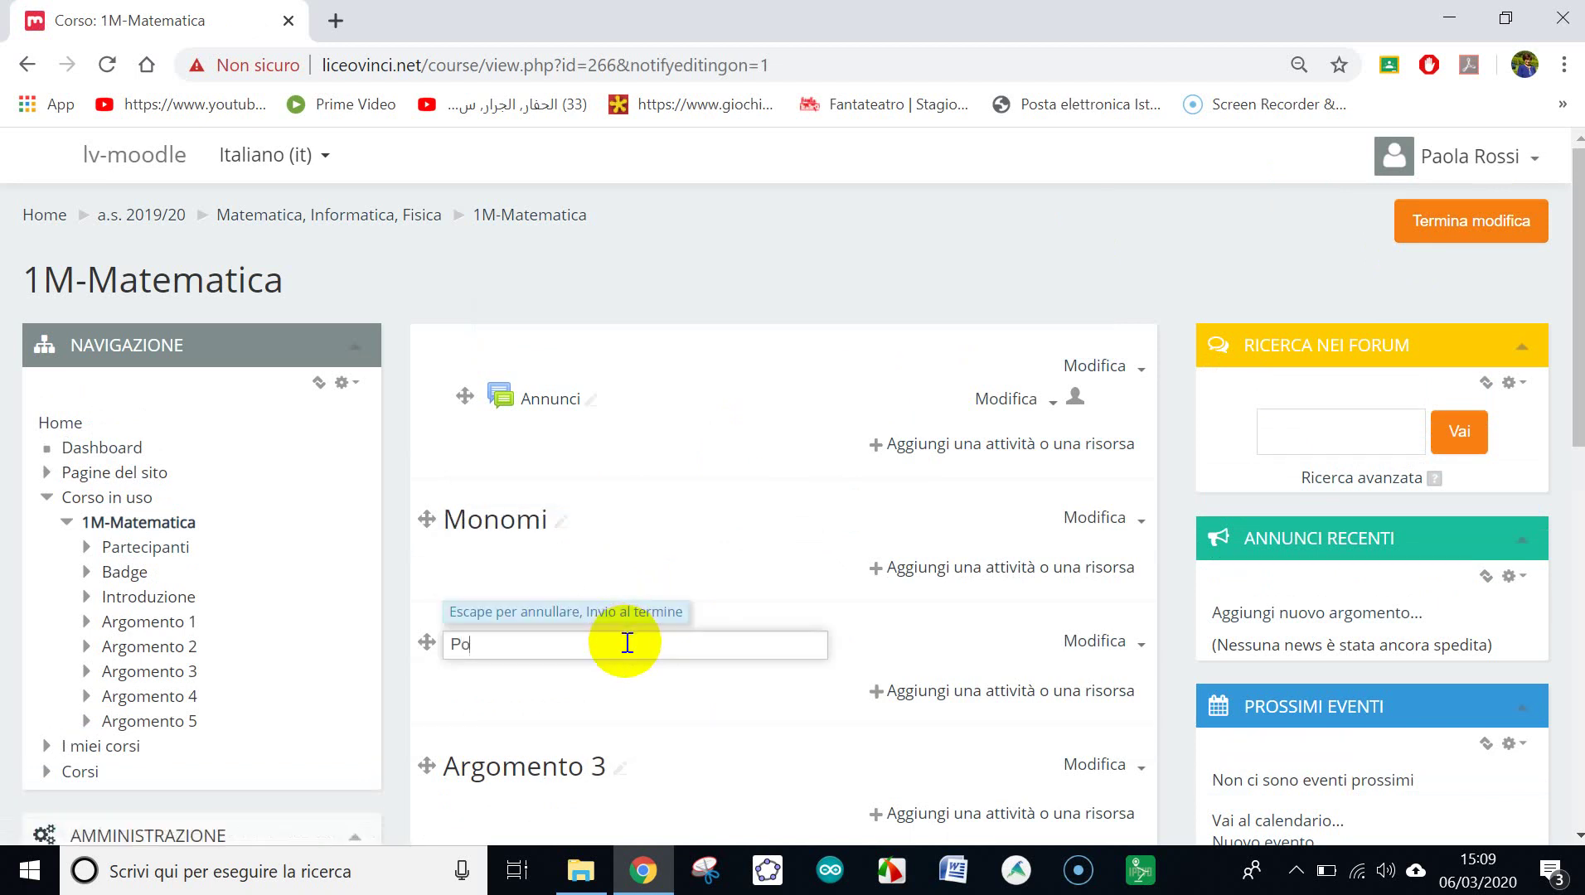
type("linomi")
key("Return")
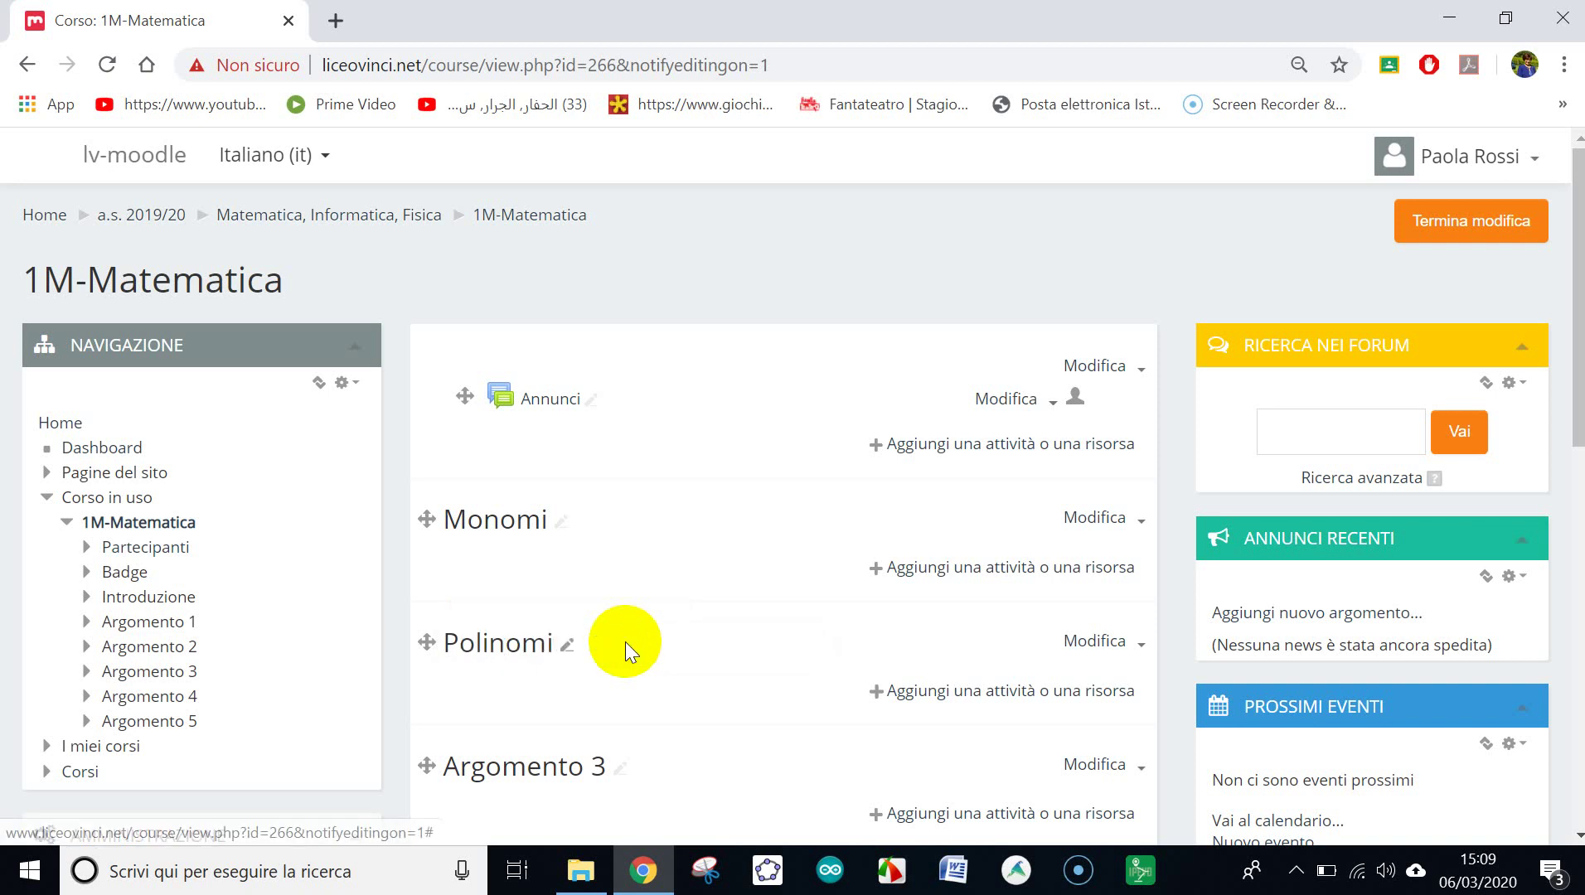
Rename the course section Argomento 3 as Equazioni
scroll(662, 753, "down", 1)
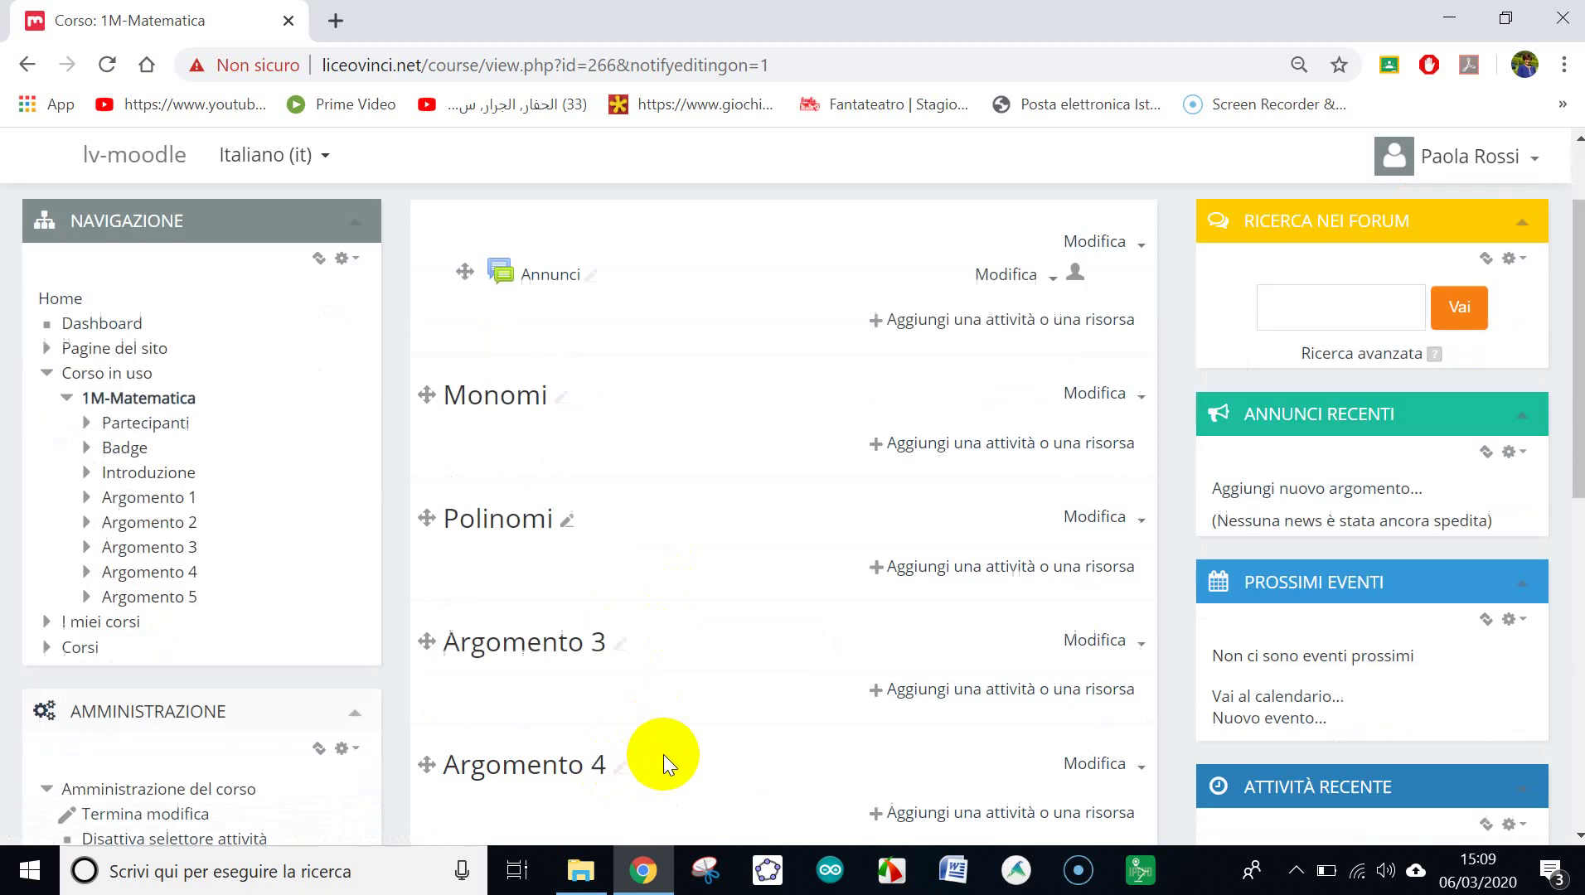
left_click(619, 646)
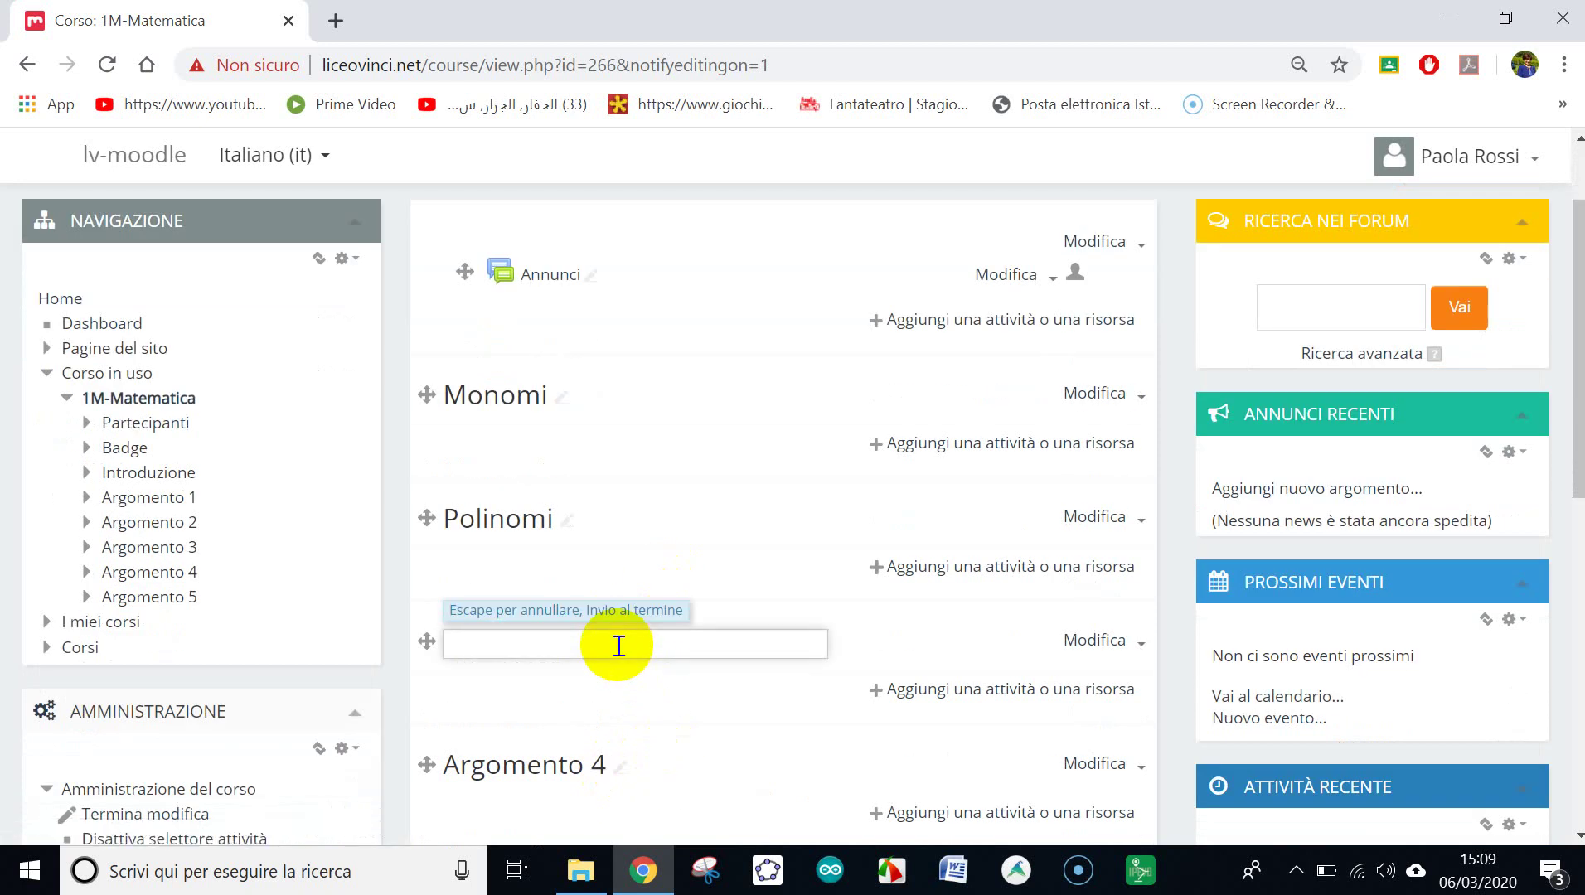
type("Equazioni")
key("Return")
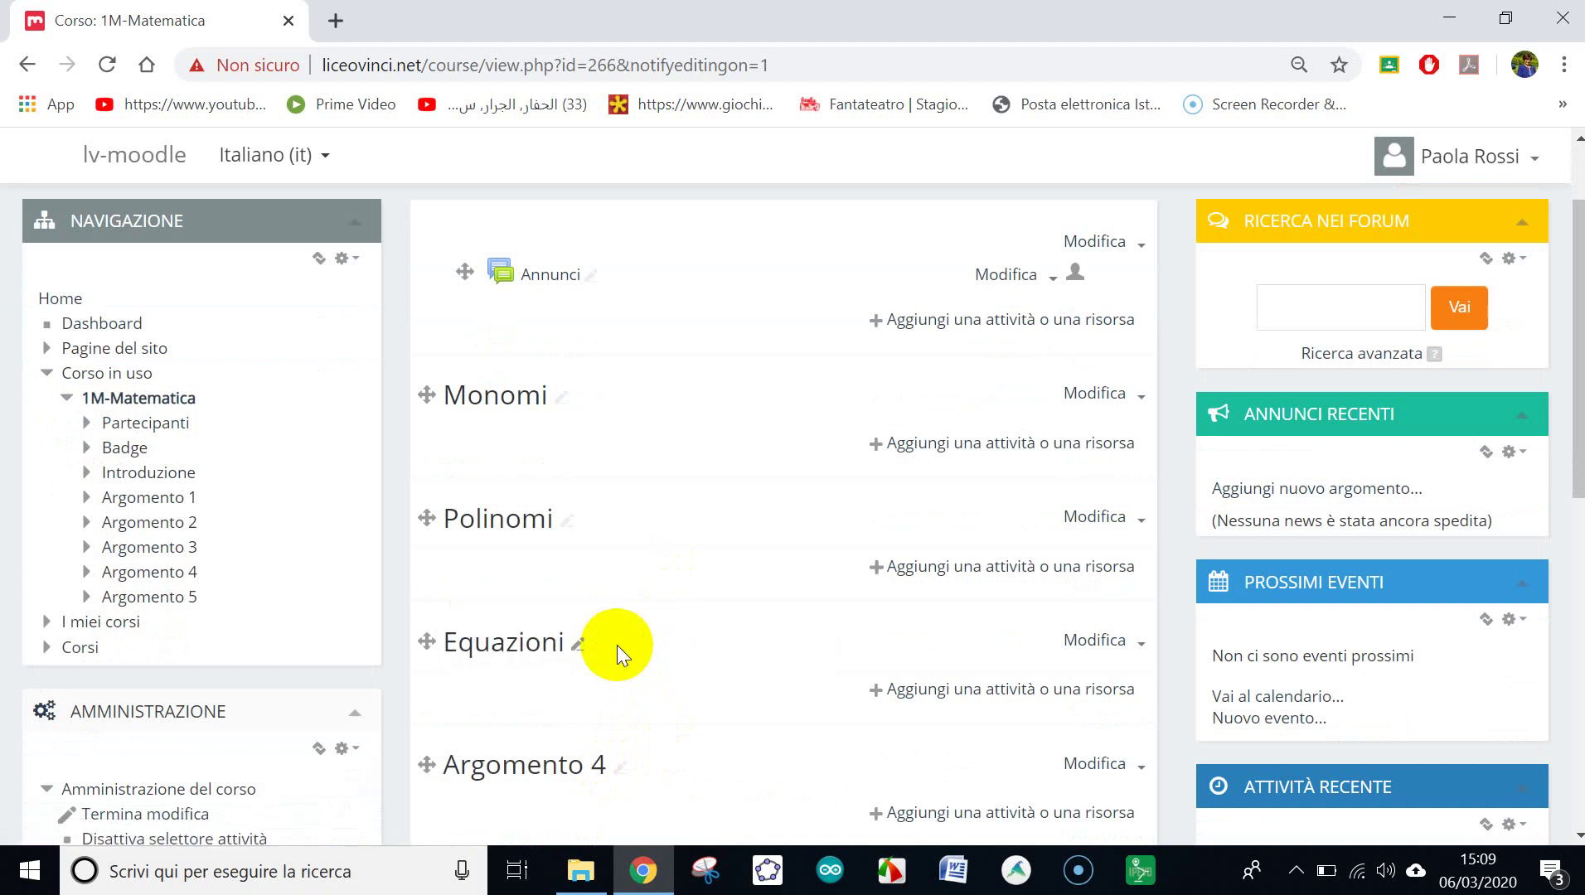
scroll(619, 637, "up", 1)
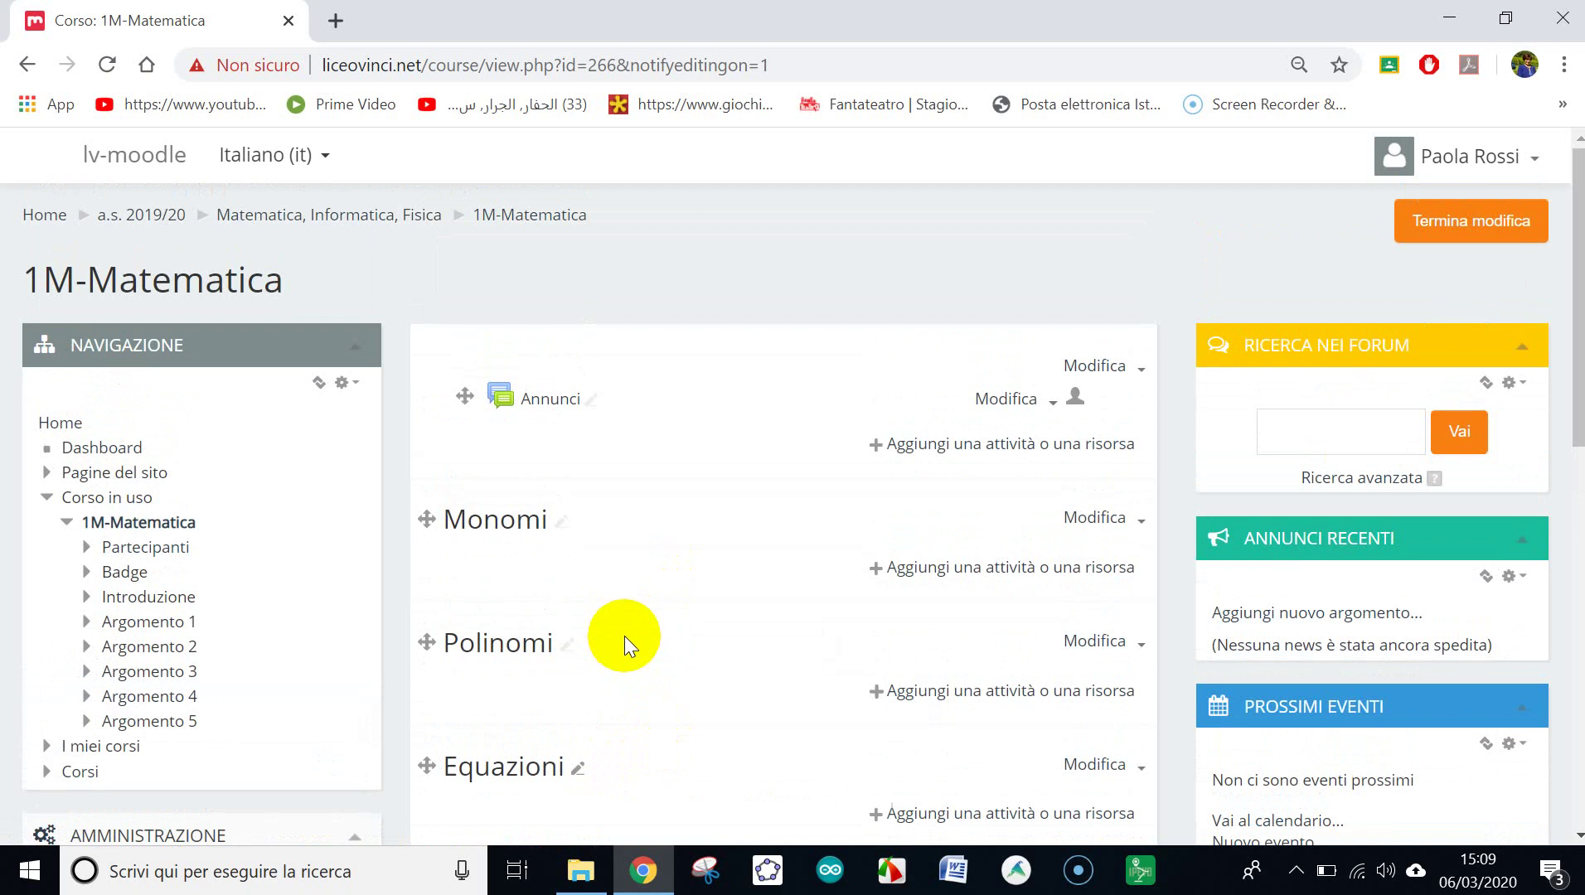
scroll(752, 776, "down", 1)
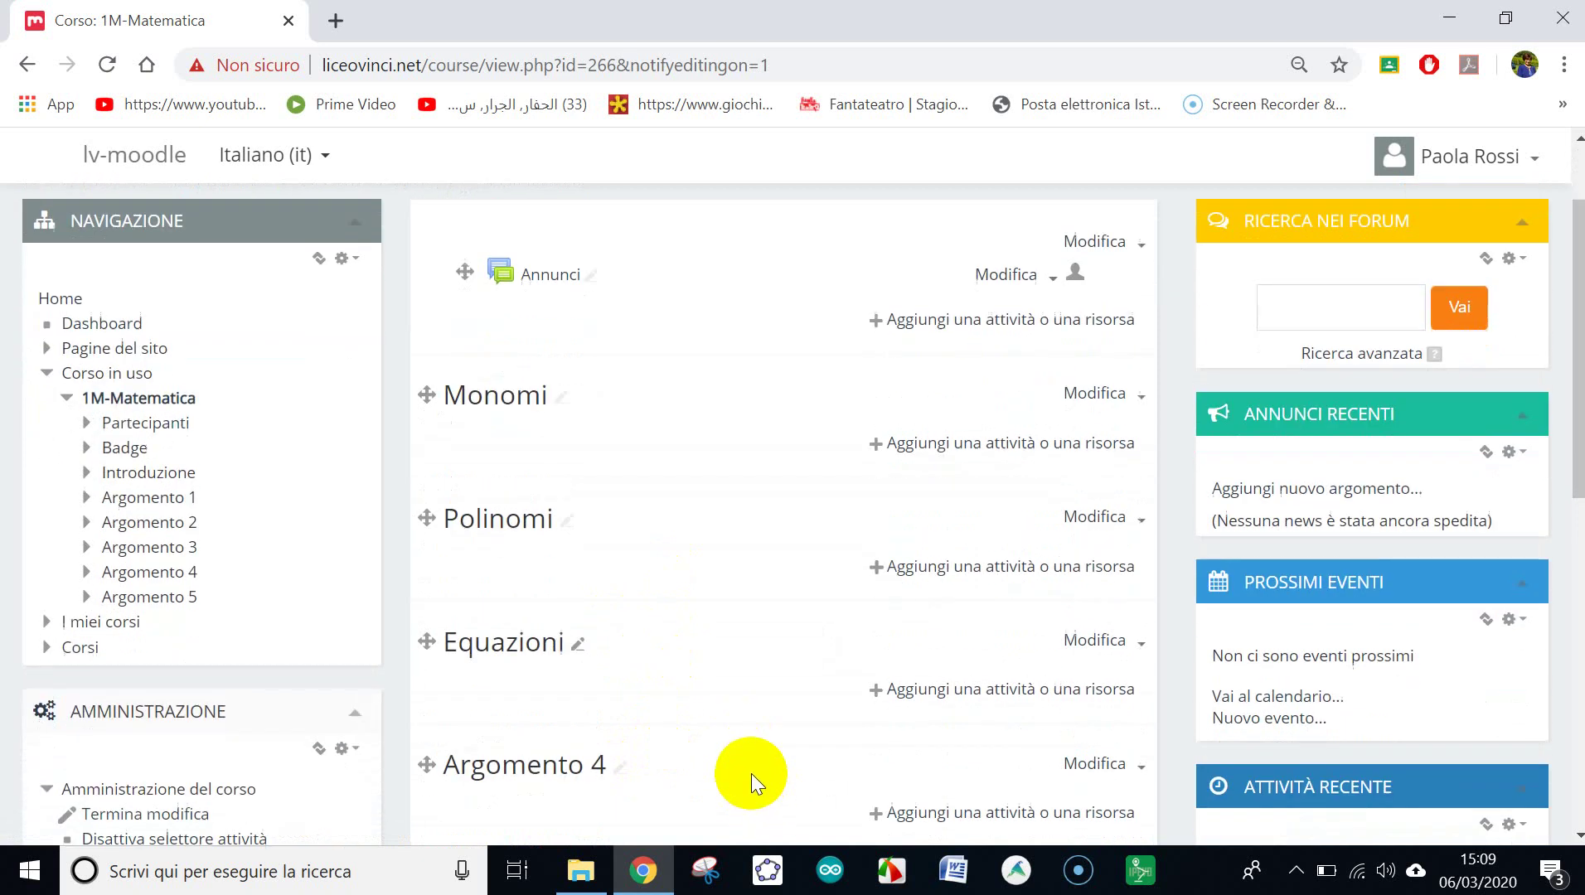